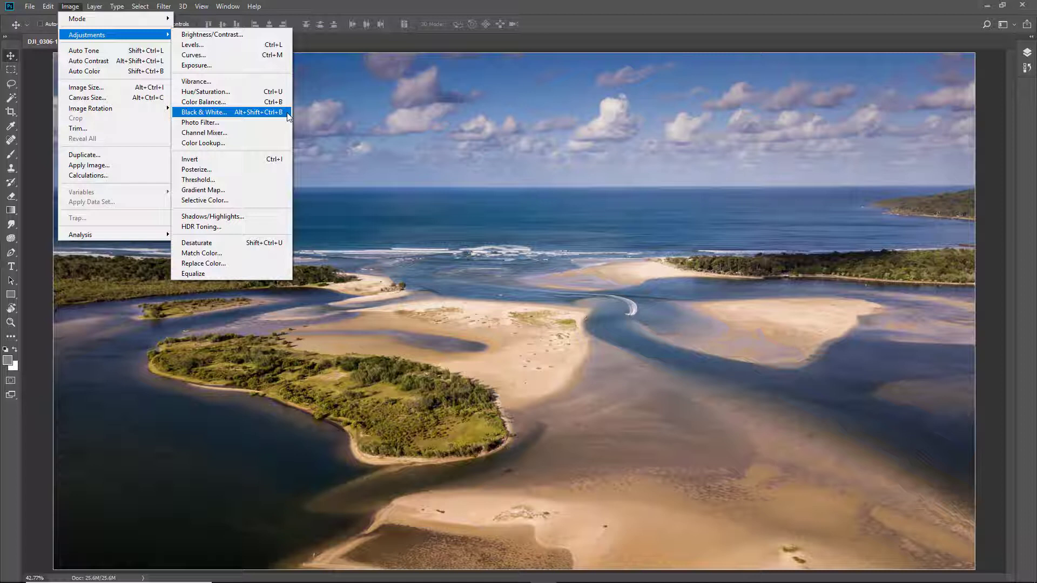
left_click(288, 116)
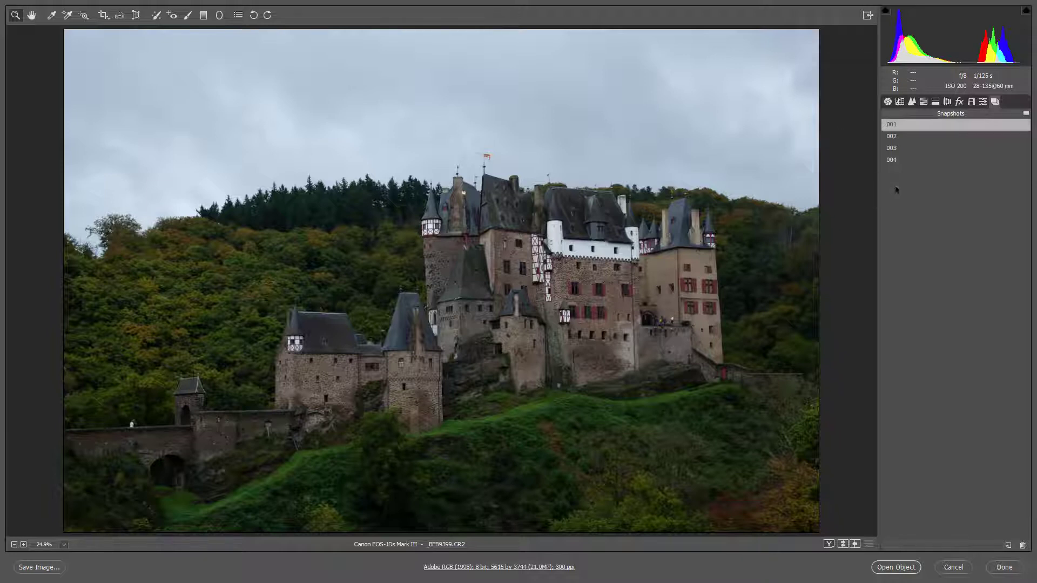
- Compare the castle photo's saved snapshots 002 and 003
left_click(894, 138)
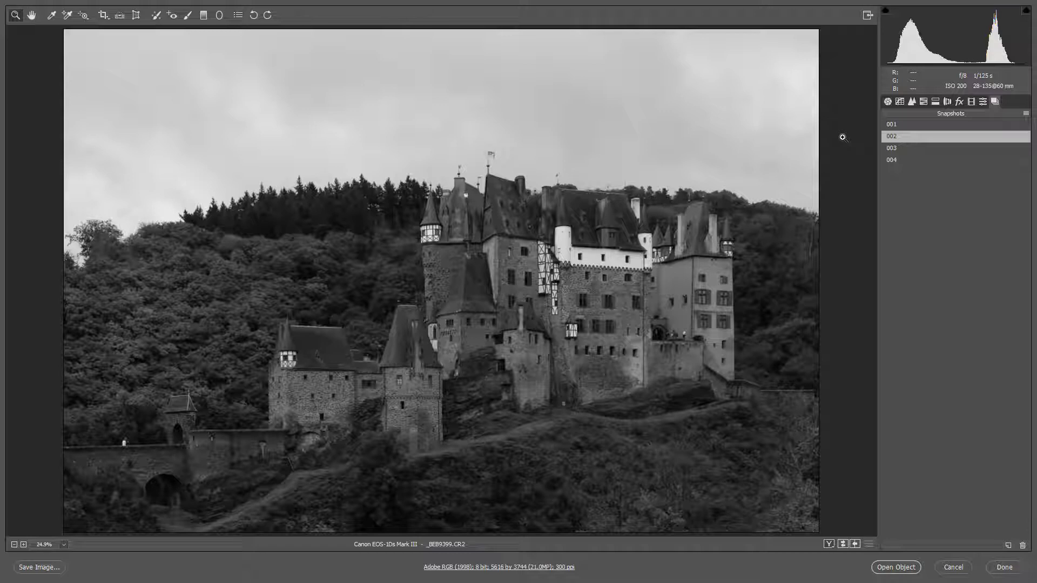
left_click(897, 147)
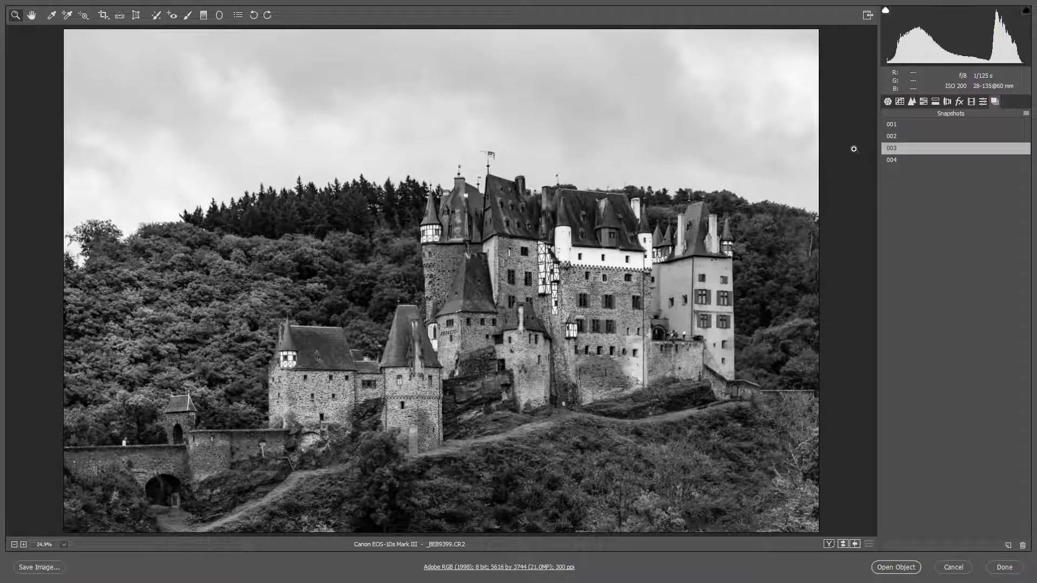
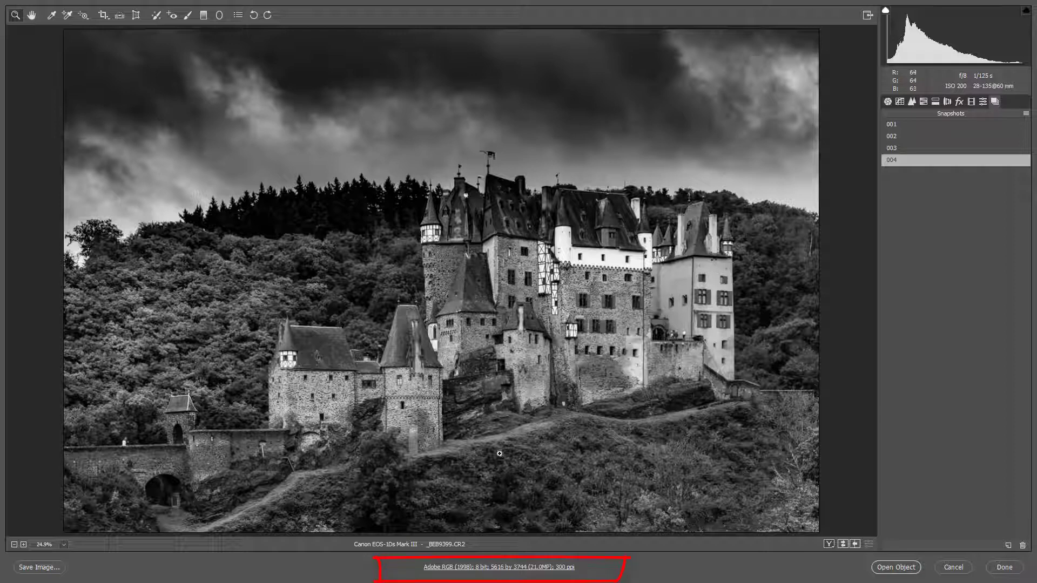
- Check the raw workflow options for opening the photo in Photoshop as a Smart Object and accept them
left_click(491, 571)
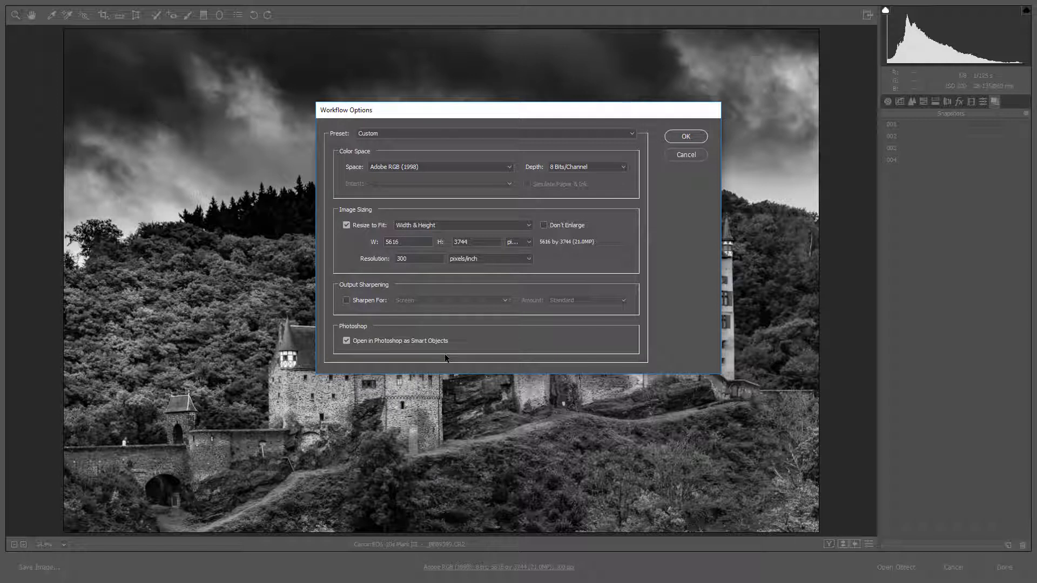
left_click(685, 137)
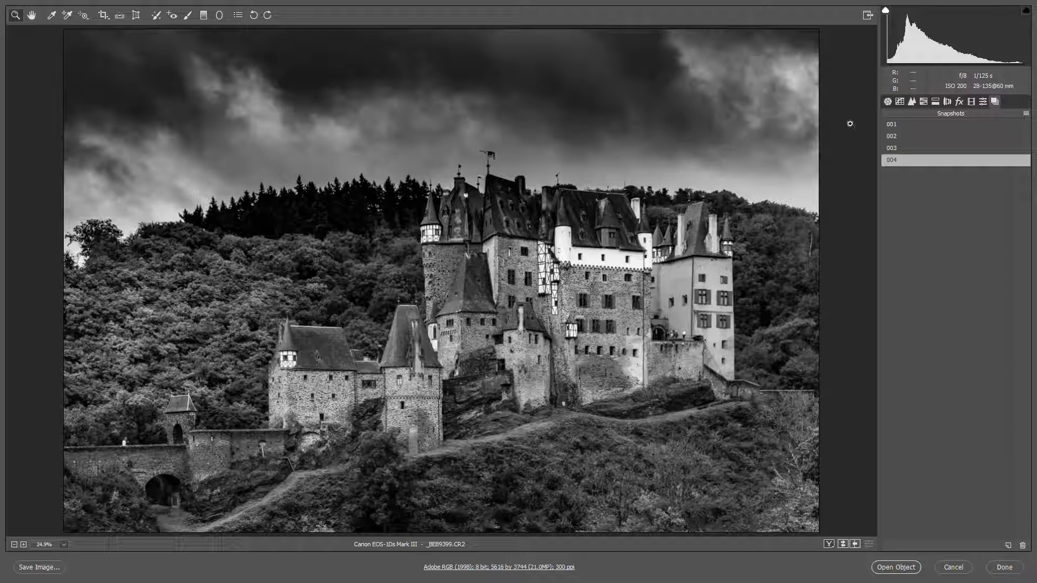
- Select the existing graduated filter running from the sky to the castle roofs and delete it
left_click(888, 103)
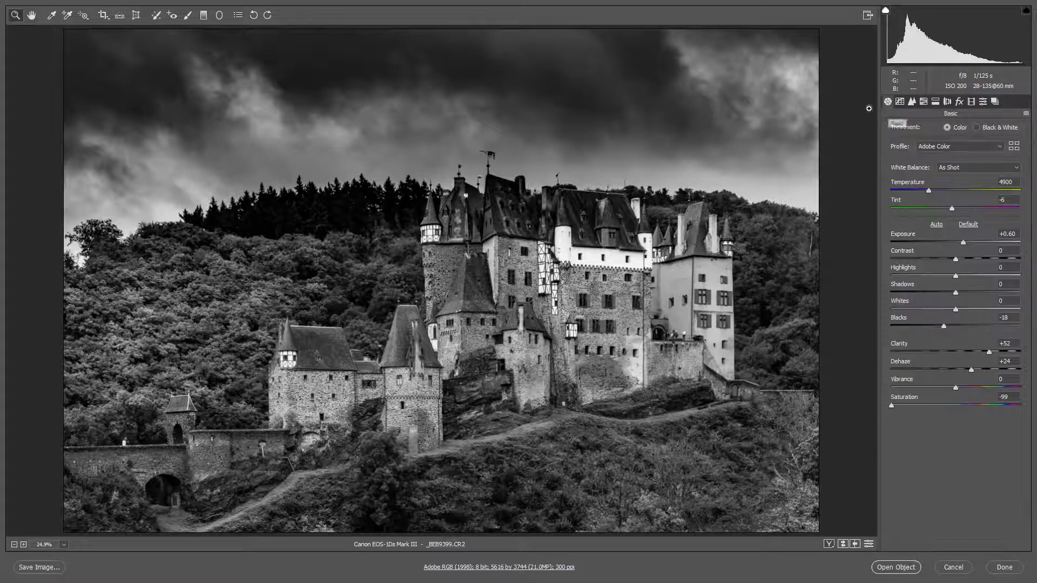
left_click(204, 15)
left_click_drag(445, 140, 458, 268)
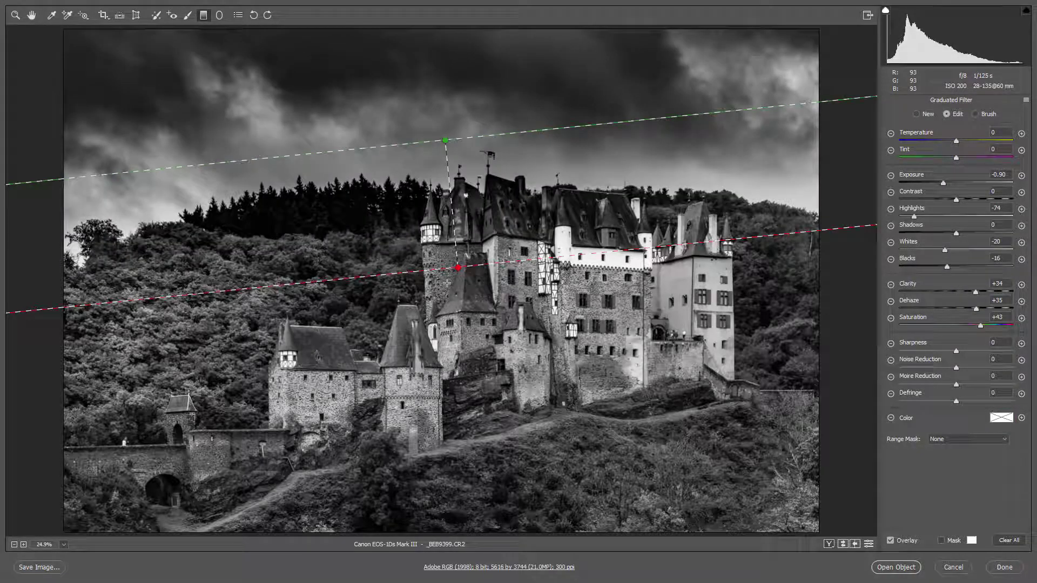
key("Delete")
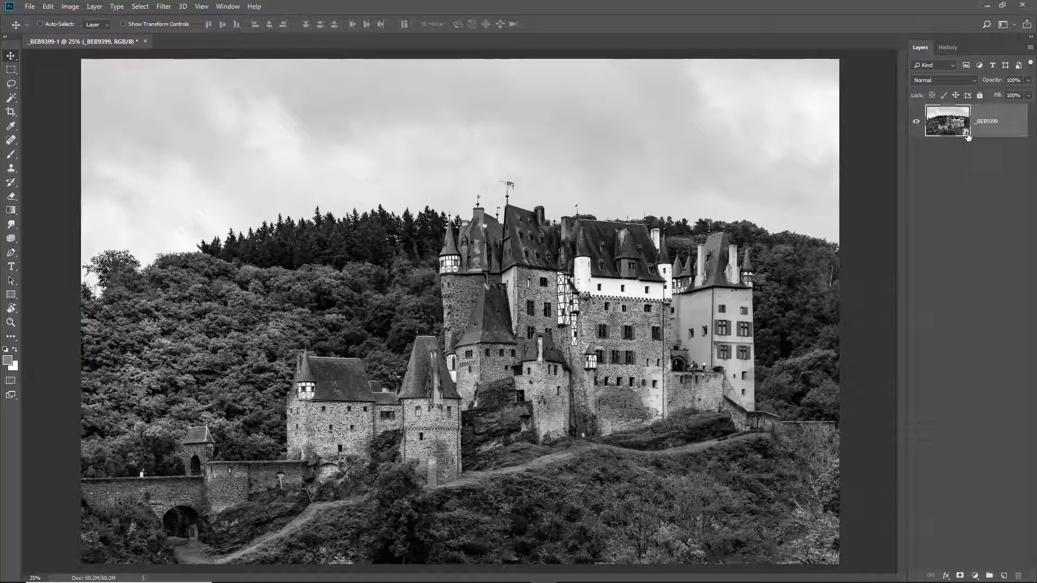
- Create an independent copy of the castle Smart Object layer with New Smart Object via Copy
right_click(1003, 118)
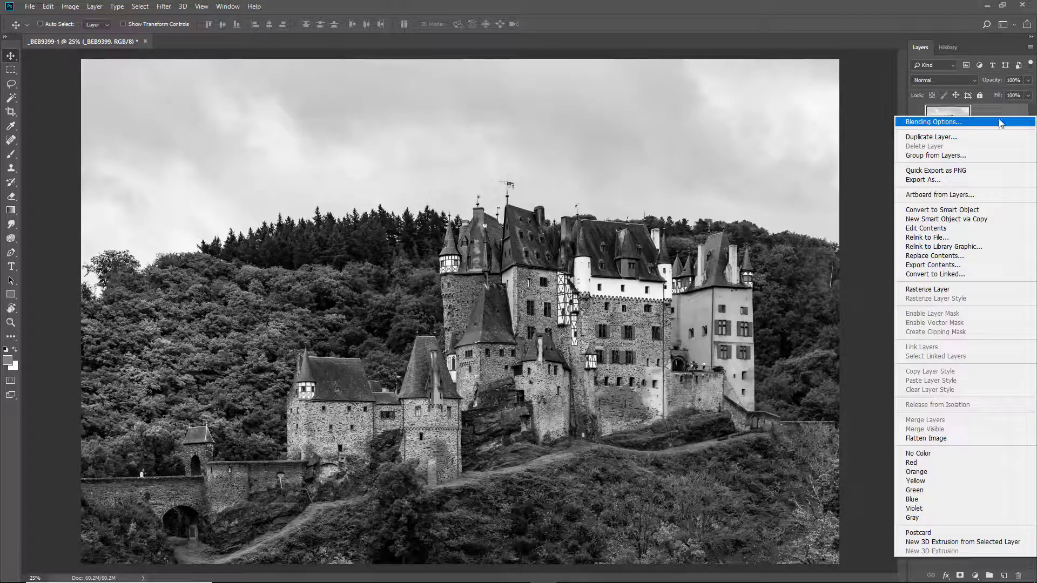
left_click(954, 223)
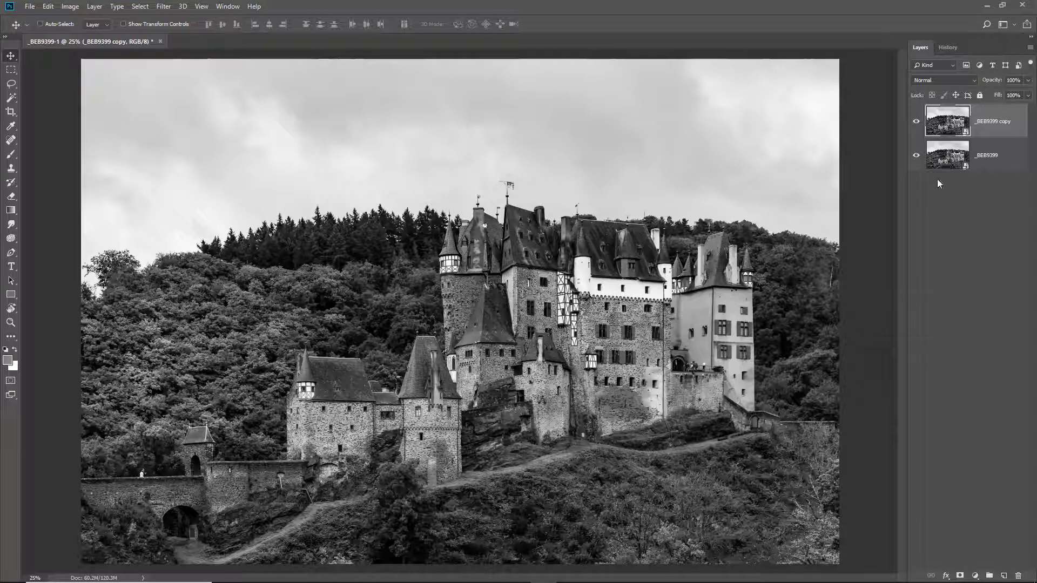
- Open the lower Smart Object's raw settings and set Exposure to -0.85 and Highlights to -53
double_click(955, 156)
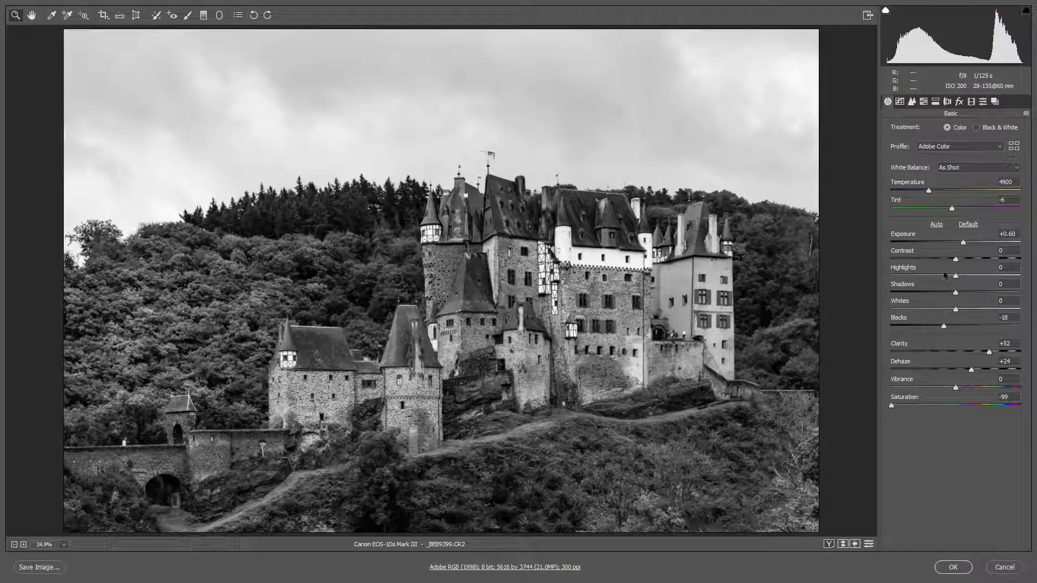
left_click(942, 242)
left_click_drag(942, 242, 945, 242)
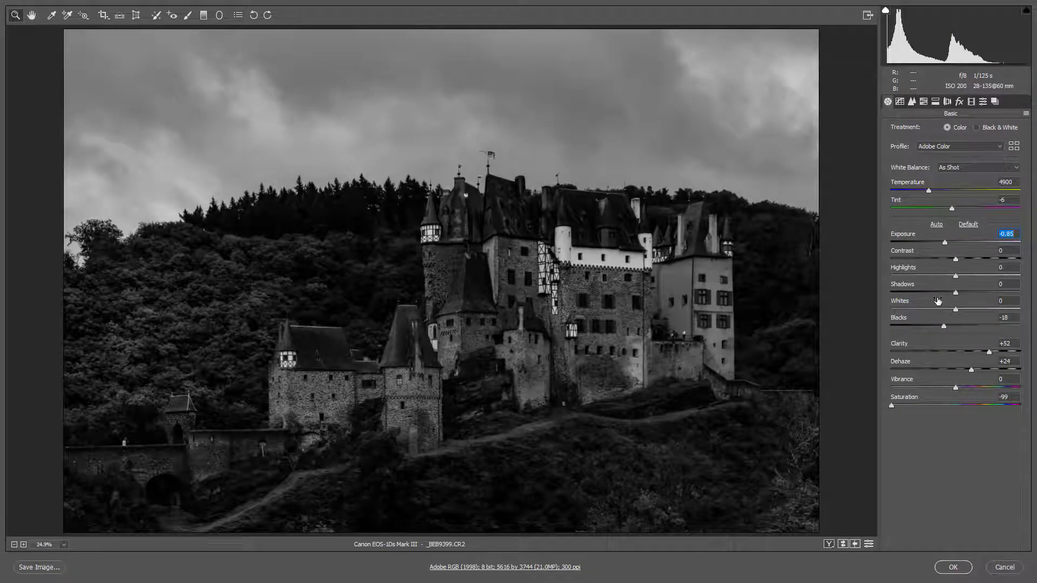
left_click(917, 276)
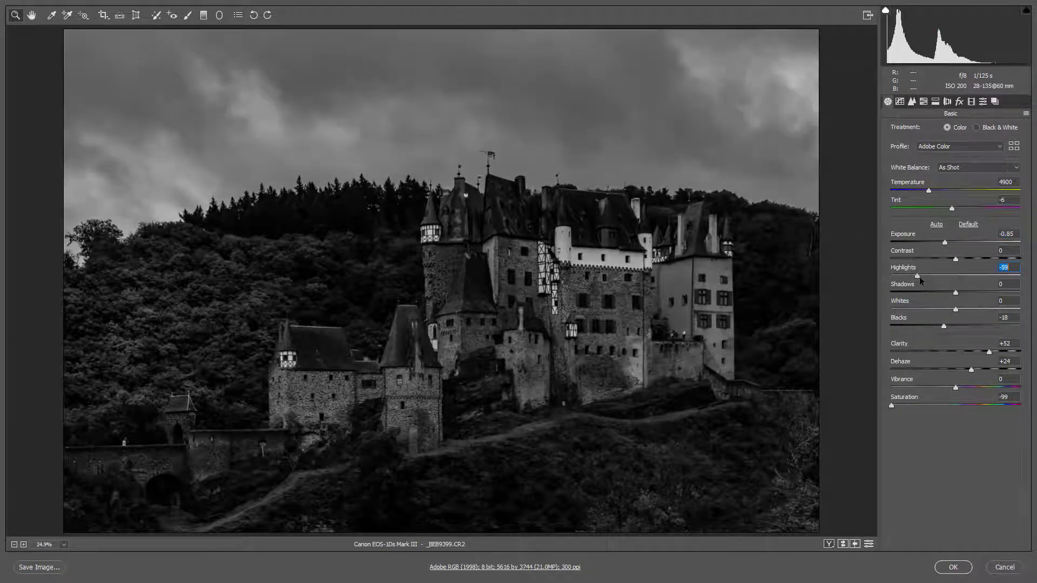
left_click_drag(920, 277, 922, 277)
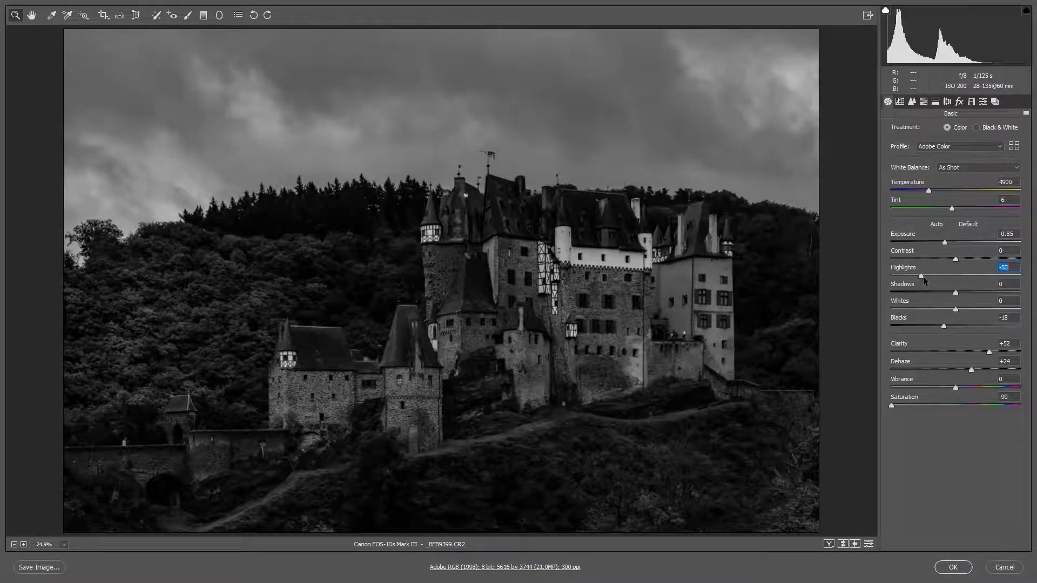
- Darken the sky version further with Dehaze +58, Blacks -34, Contrast +26 and Exposure -0.25
left_click(990, 370)
left_click_drag(989, 372, 994, 371)
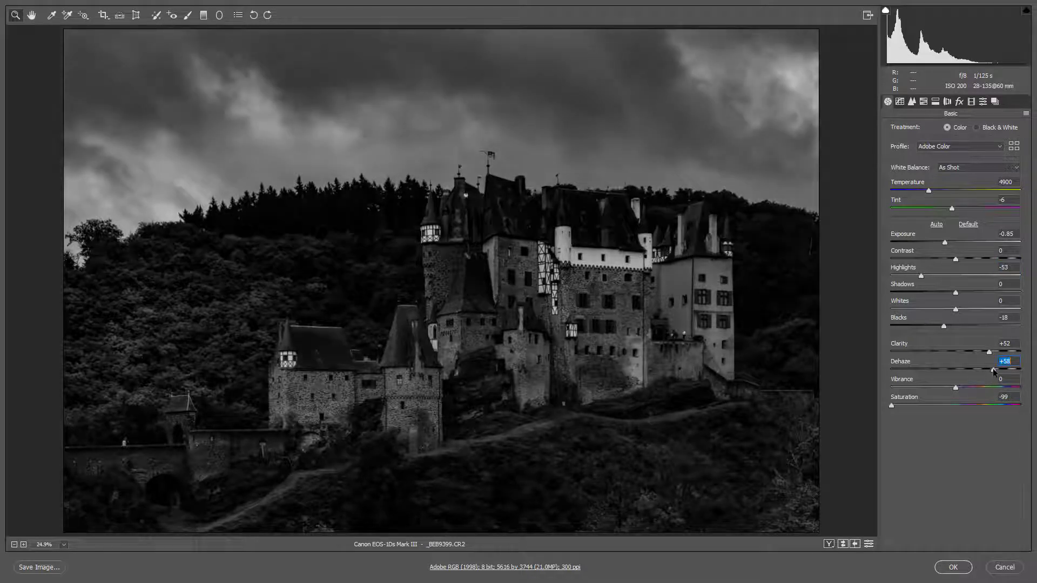
left_click(934, 327)
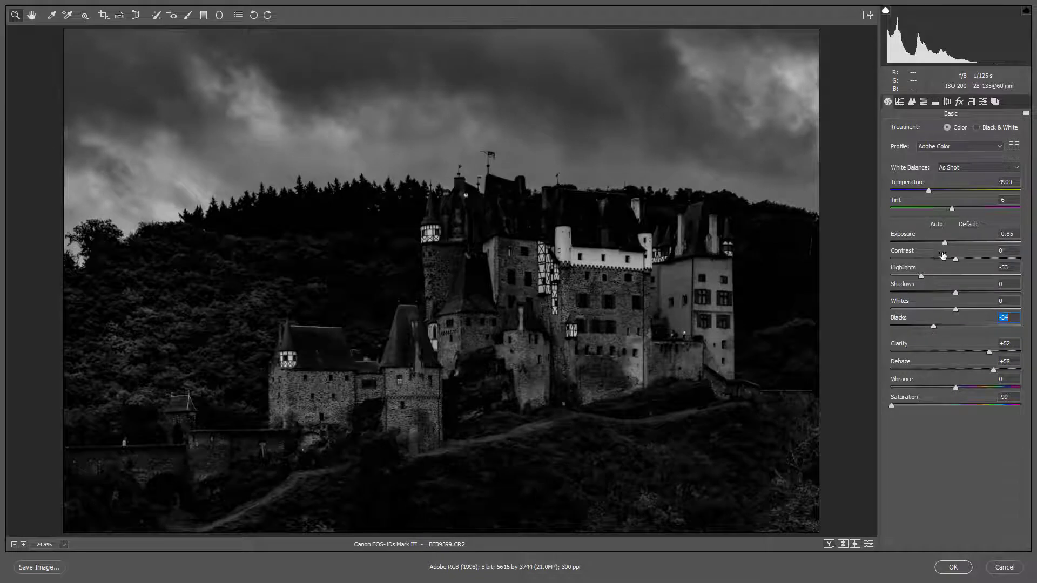
mouse_move(956, 260)
left_mouse_down()
mouse_move(973, 259)
mouse_move(944, 244)
left_mouse_up()
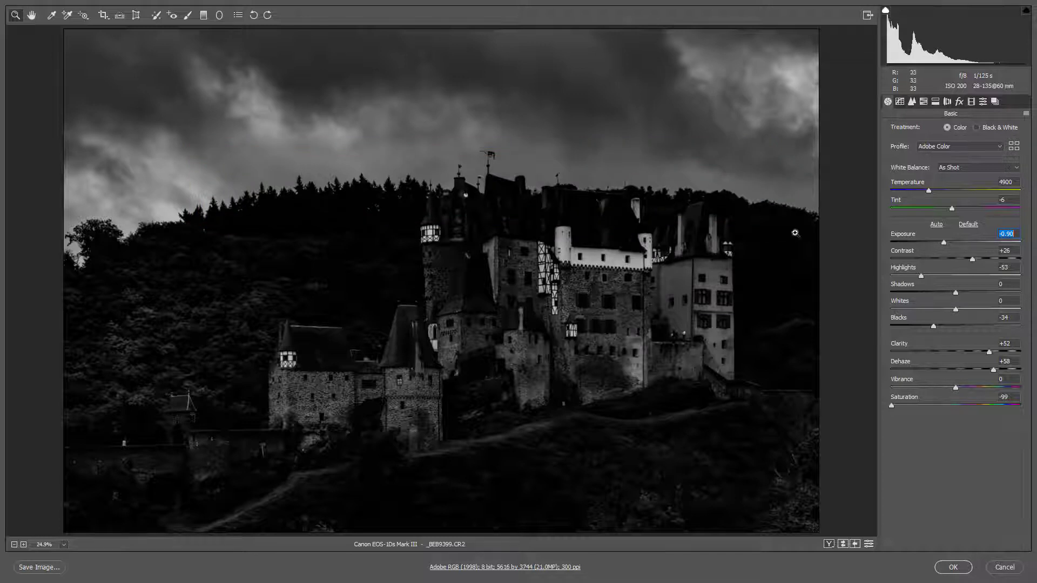
left_click_drag(944, 242, 953, 244)
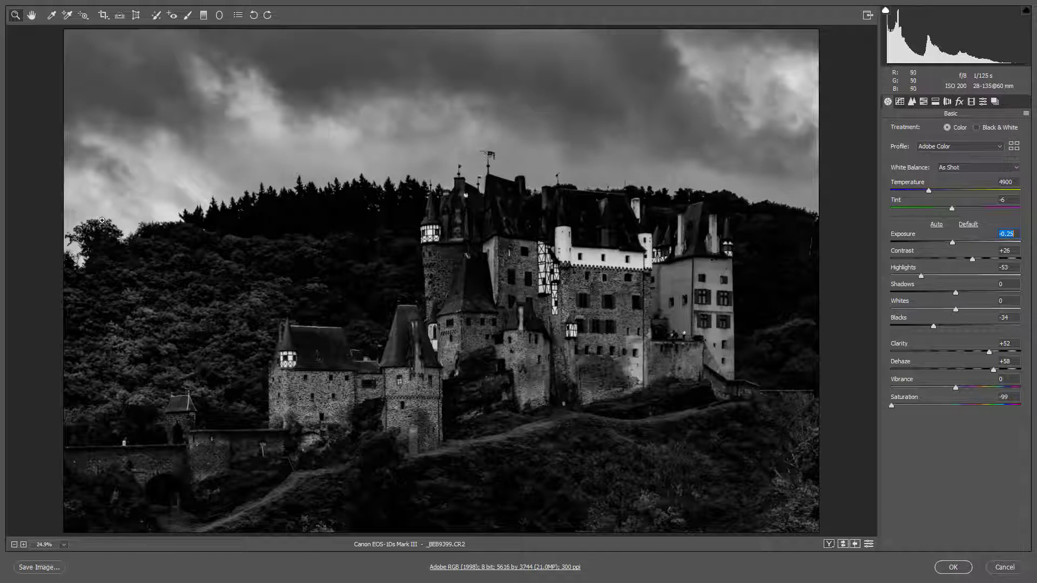
- Add a straight graduated filter from the photo's upper edge to the castle's flag, reset its local corrections and lower its exposure
left_click(204, 18)
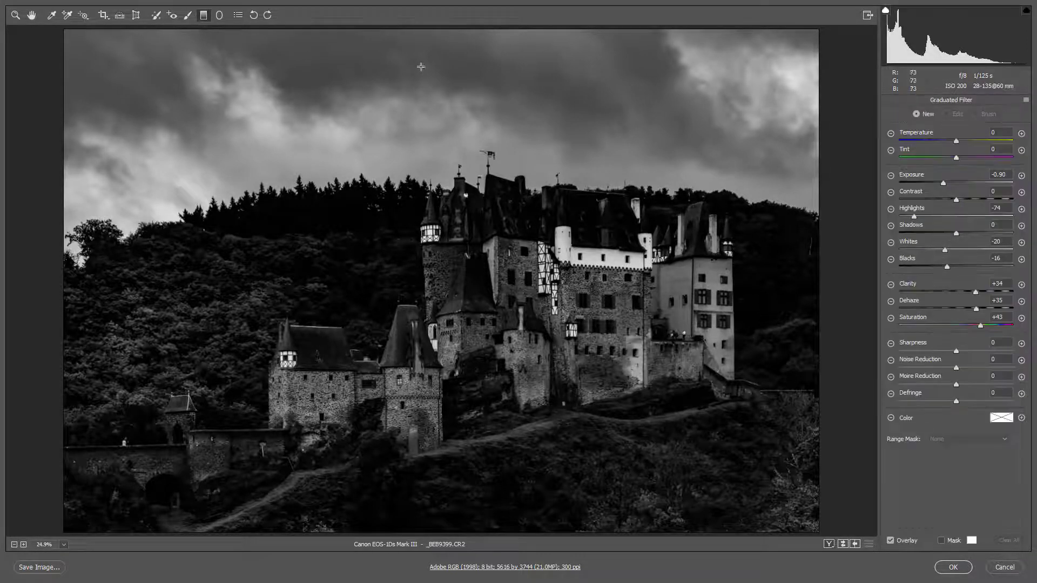
left_click_drag(431, 29, 430, 153)
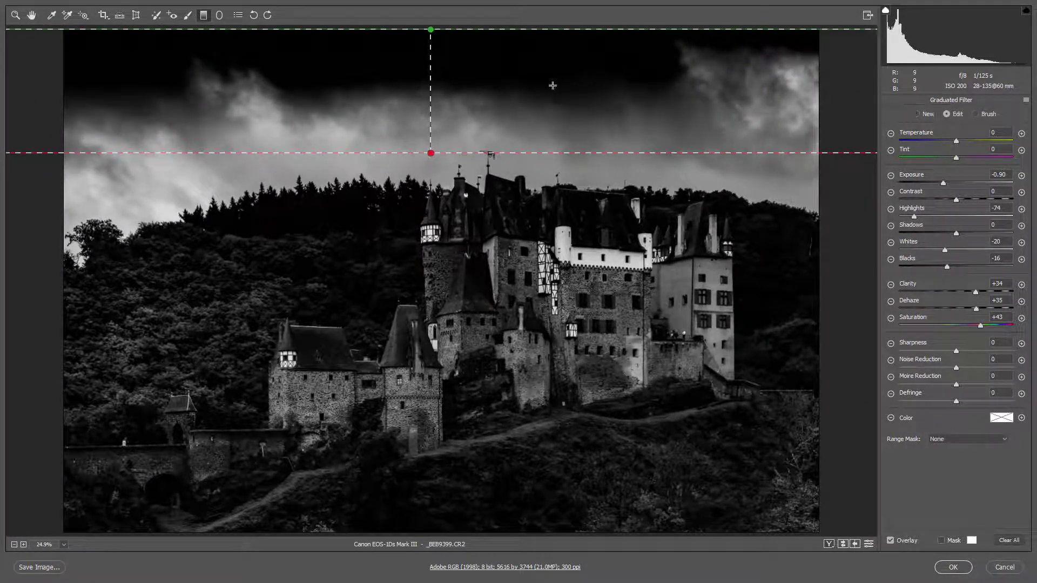
right_click(552, 83)
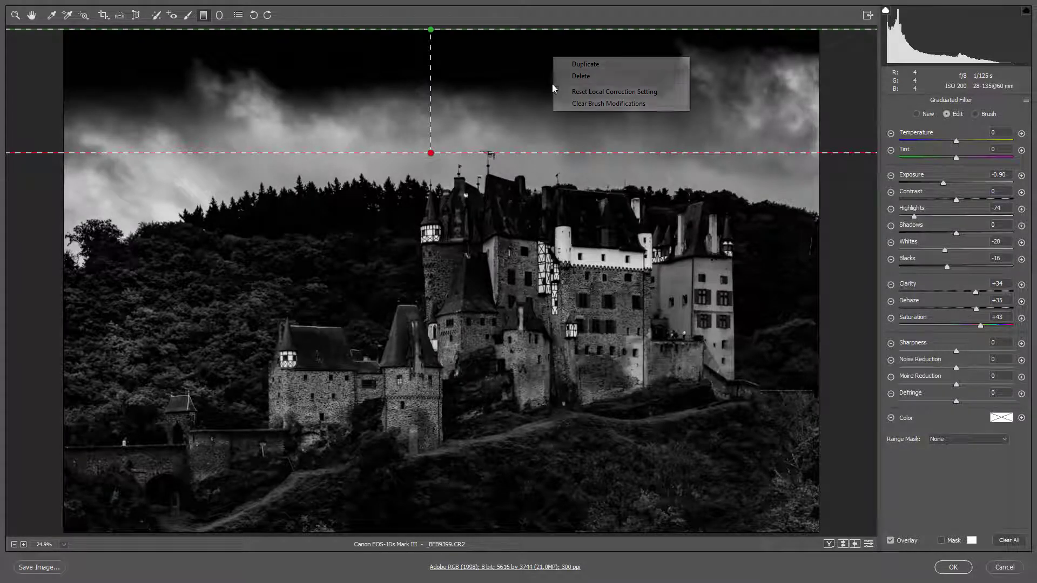
left_click(569, 92)
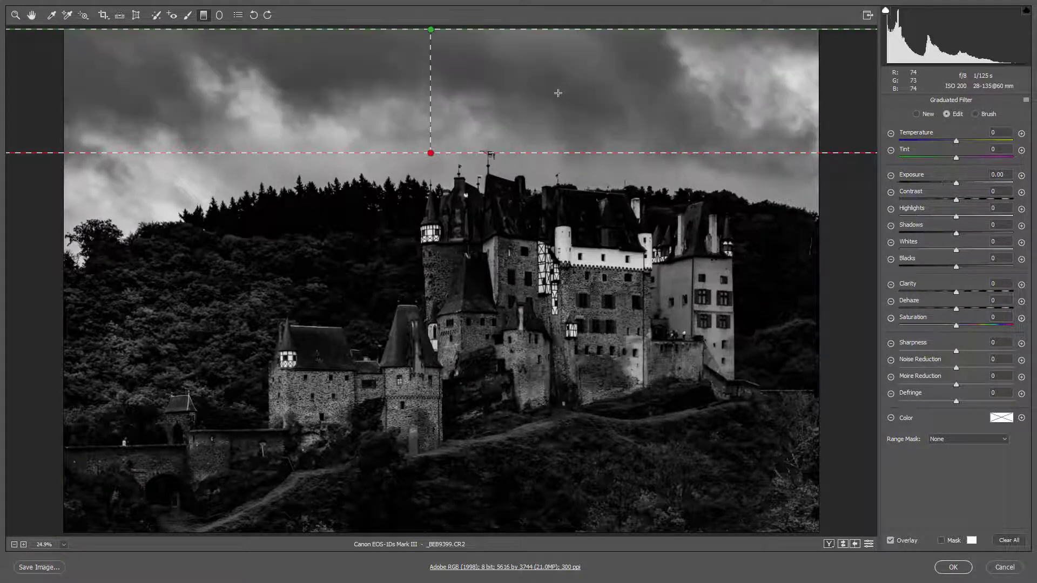
key("v")
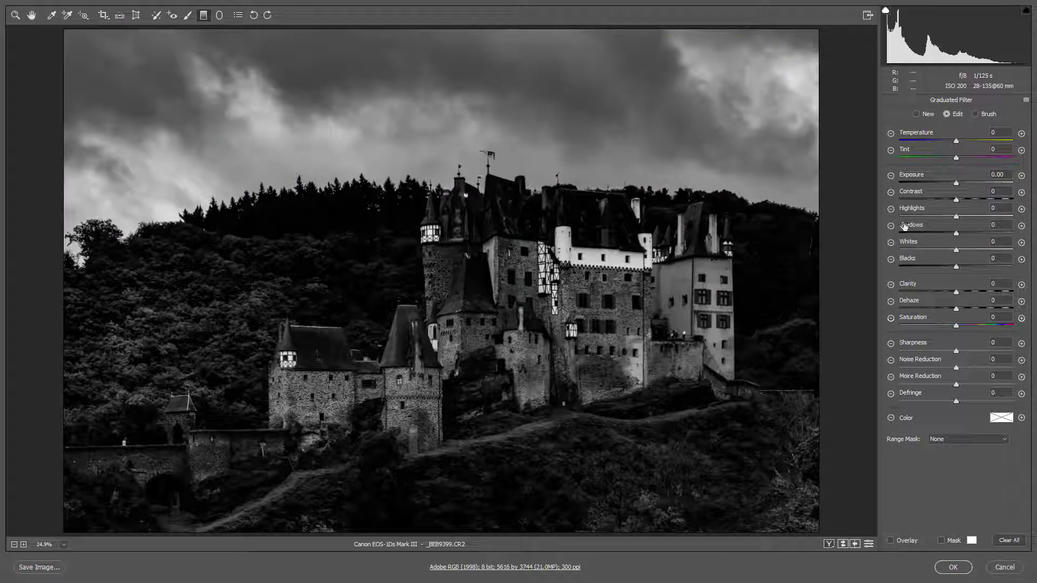
left_click_drag(956, 184, 935, 186)
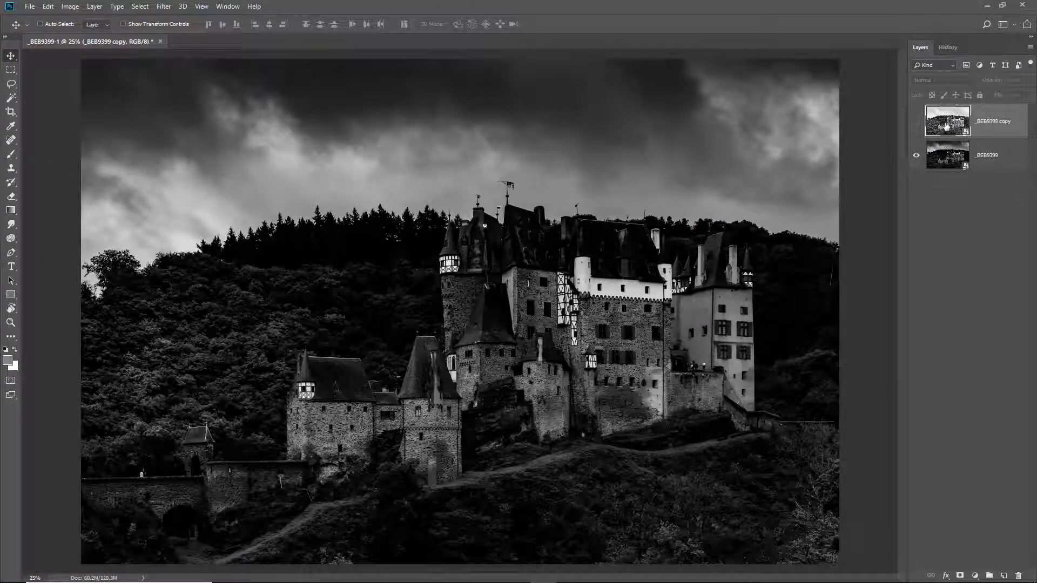
- Show the upper copy layer again and add a white layer mask to it
left_click(918, 123)
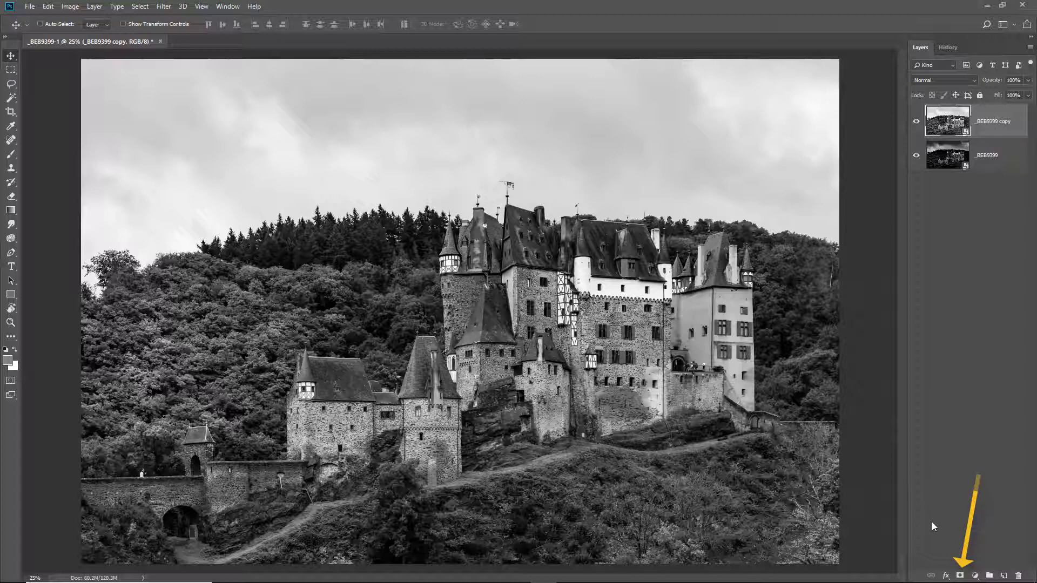
left_click(960, 575)
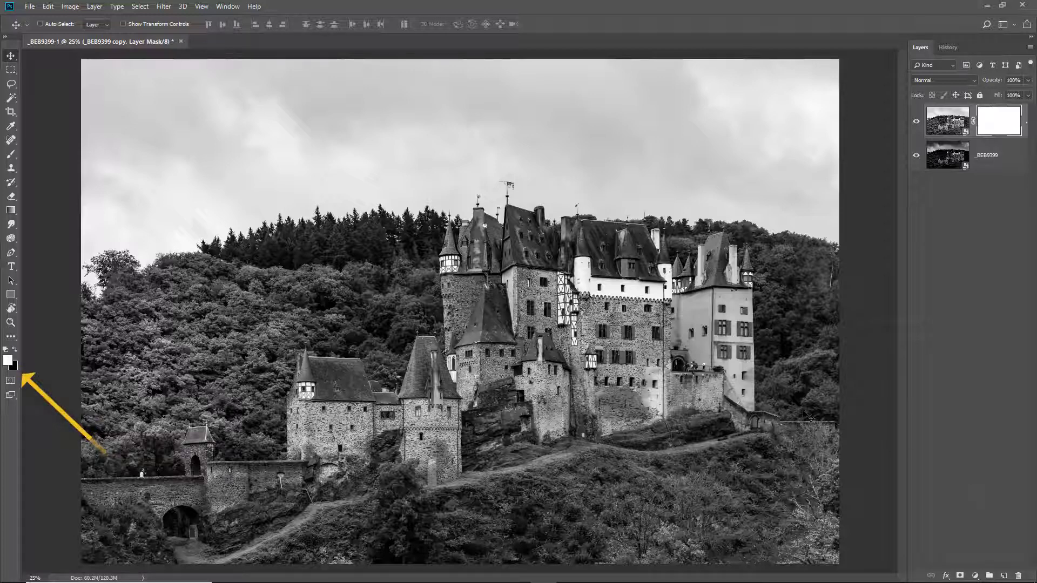
- Draw a short vertical black-to-transparent linear gradient on the mask, from the lower sky down to the tree line, to reveal the dark sky
left_click(16, 351)
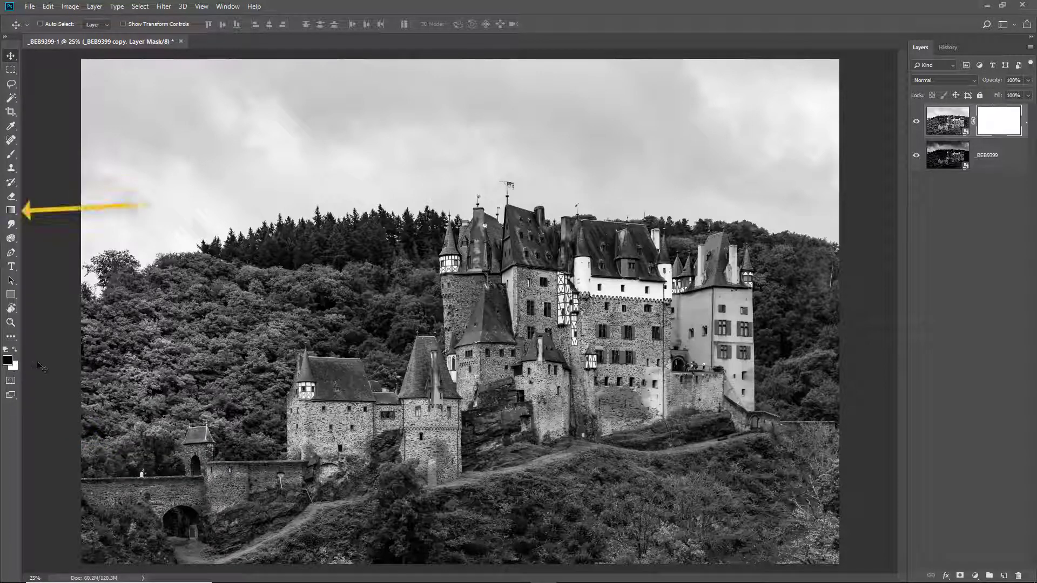
left_click(11, 211)
left_click(35, 212)
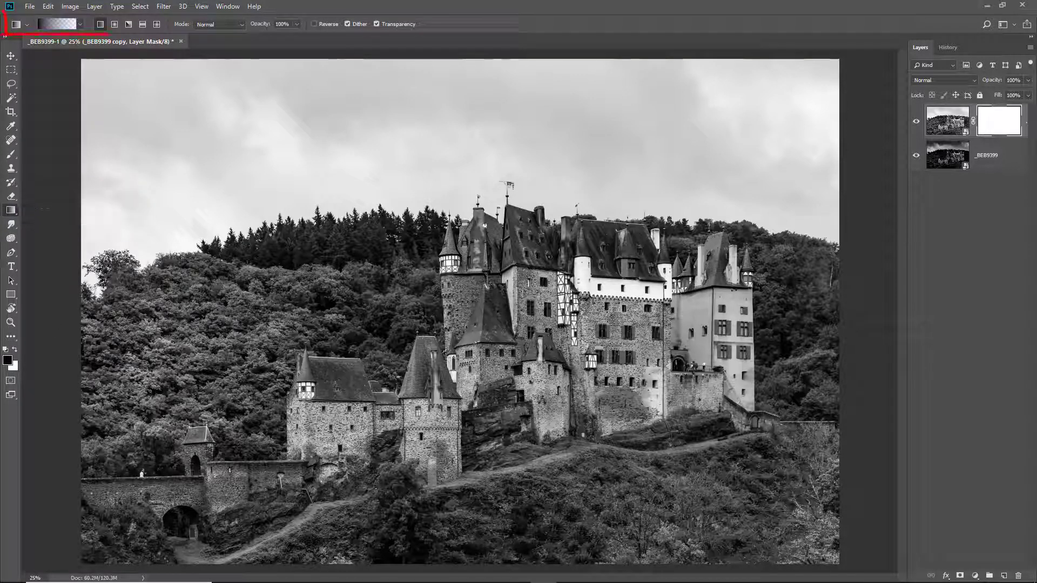
left_click(79, 25)
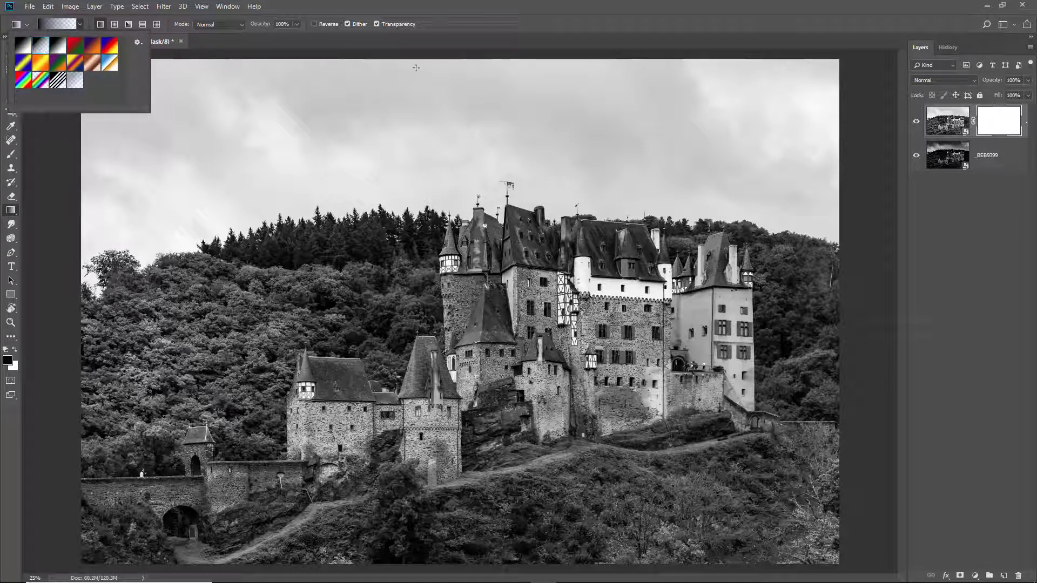
left_click(472, 23)
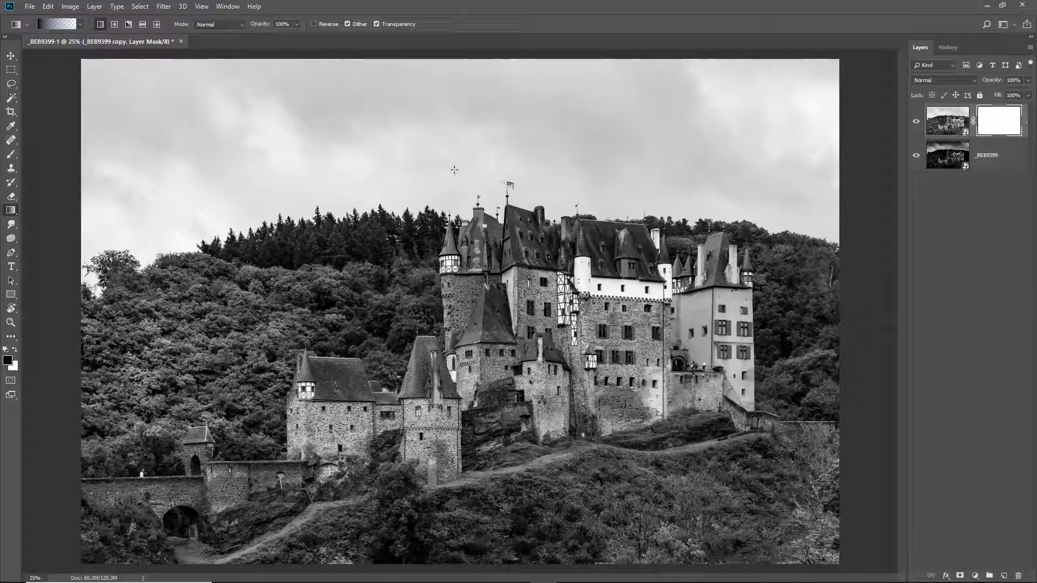
left_click_drag(455, 170, 455, 223)
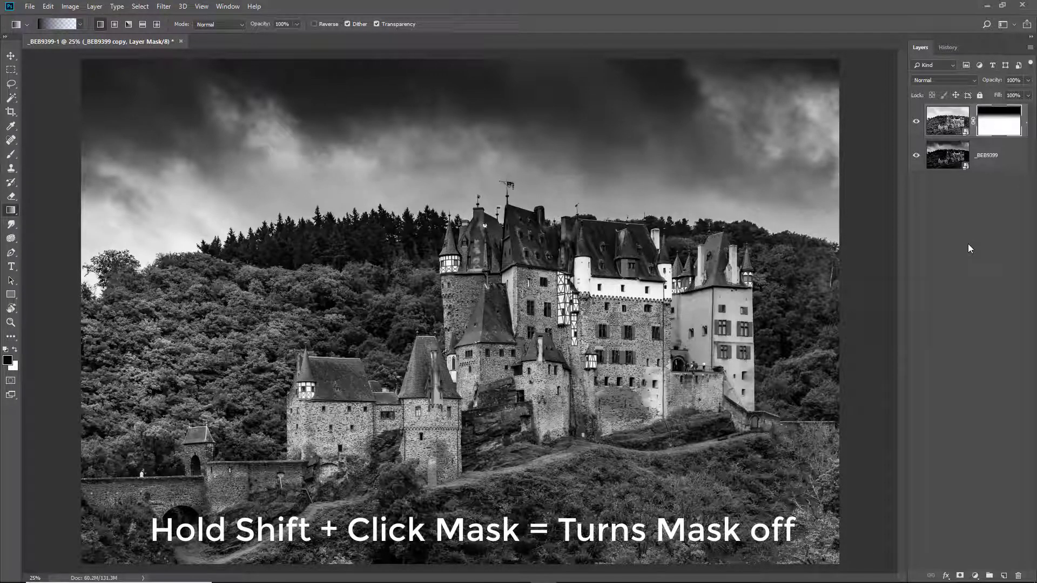
- Toggle the upper layer's mask off and on to compare the image with and without the dark sky
left_click(998, 126, "shift")
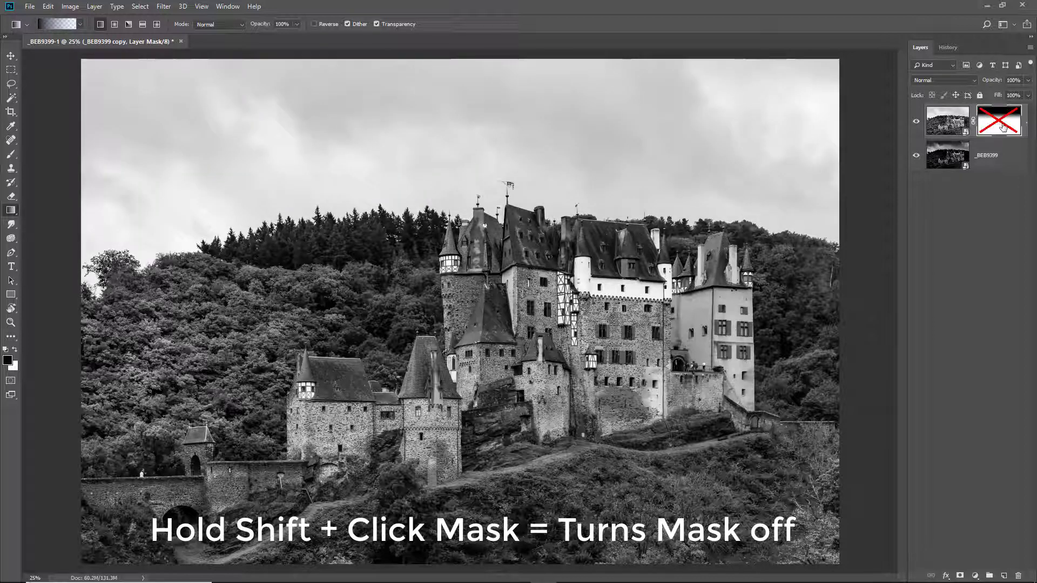
left_click(1002, 127, "shift")
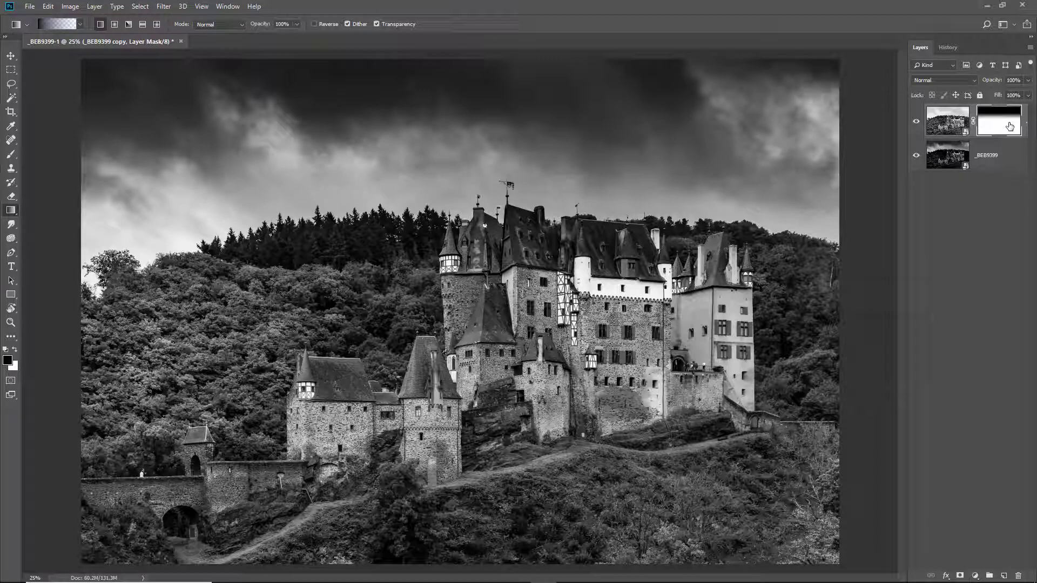
left_click(1009, 127, "shift")
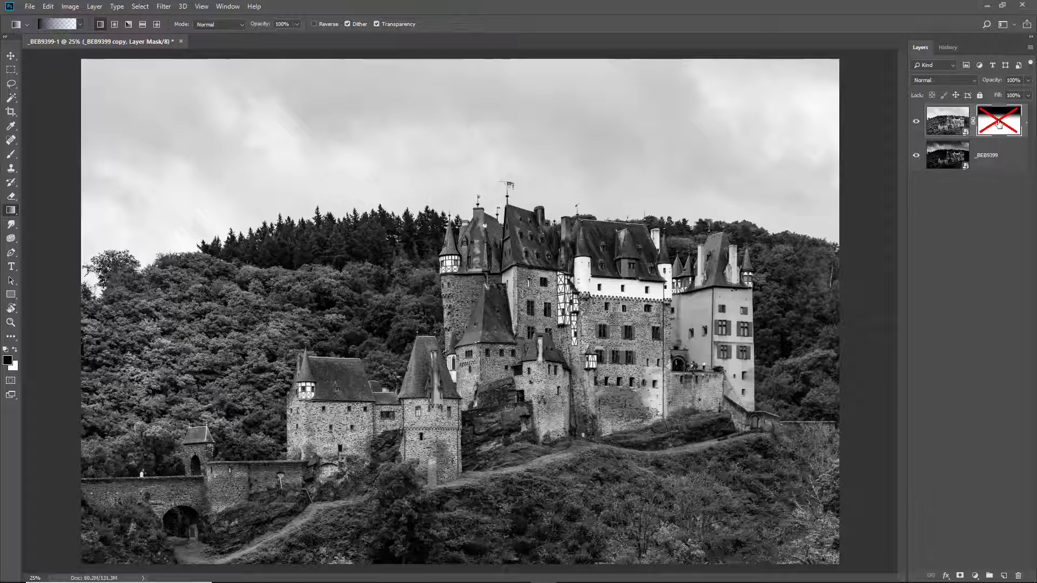
- Re-enable the upper layer's mask and get the Brush tool ready with white as the foreground colour
left_click(999, 124, "shift")
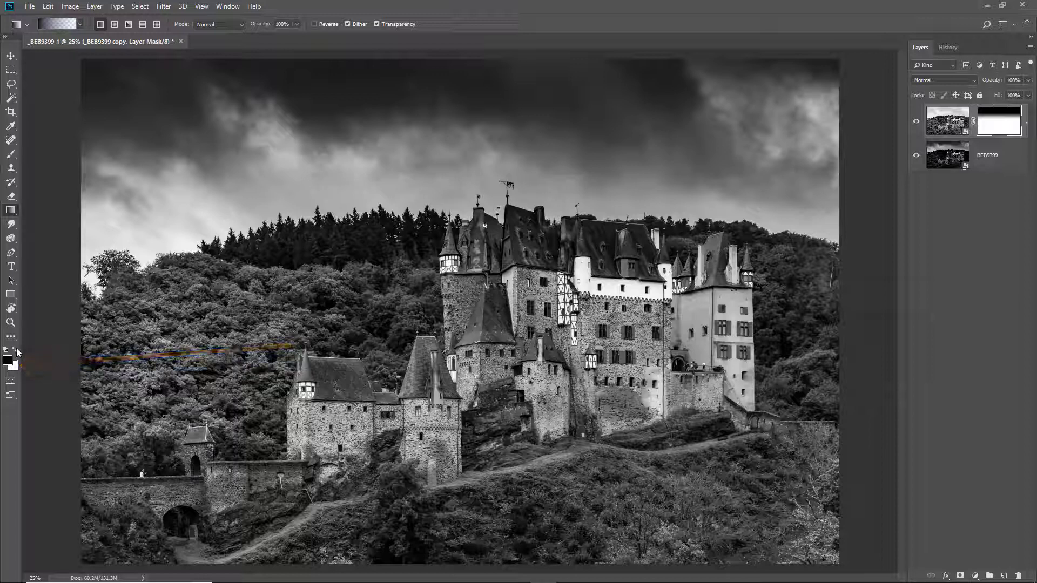
key("x")
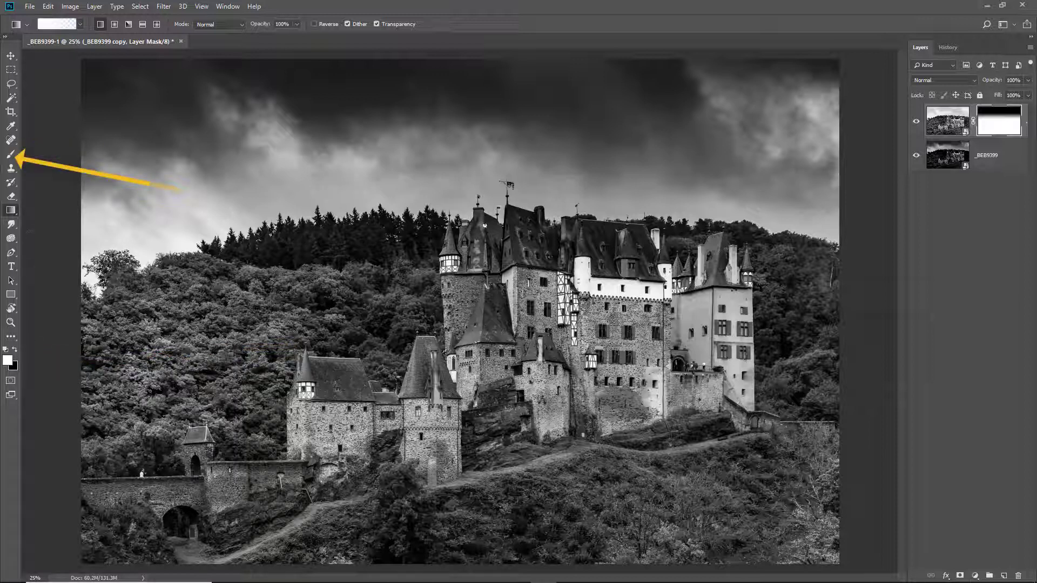
left_click(10, 154)
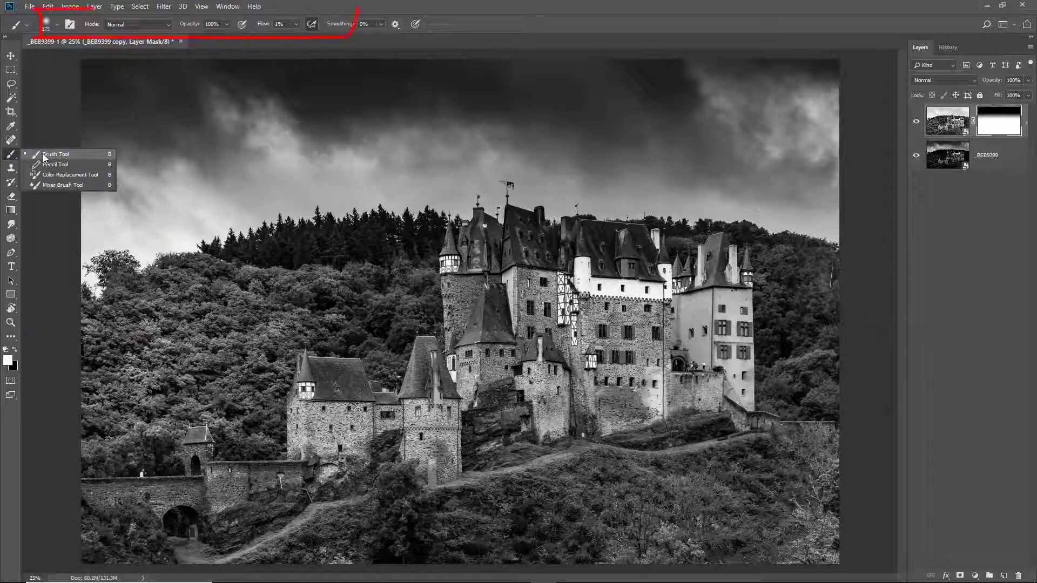
left_click(43, 156)
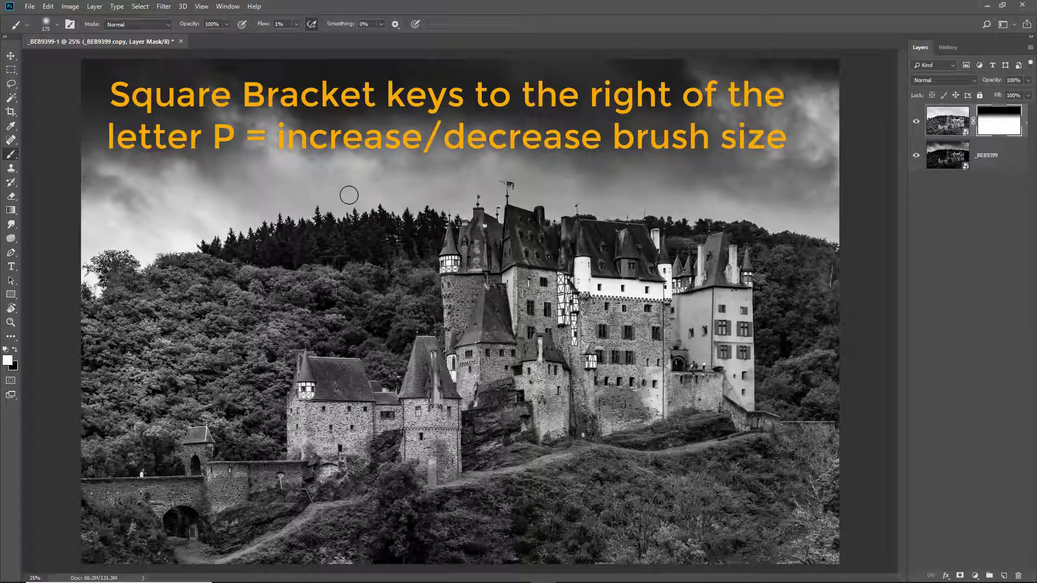
- Enlarge the soft brush to 500 px and paint white at 1% flow over the hillside trees on the upper layer's mask
key("bracketright")
key("bracketright")
key("bracketright")
key("bracketright")
key("bracketright")
key("bracketright")
key("bracketright")
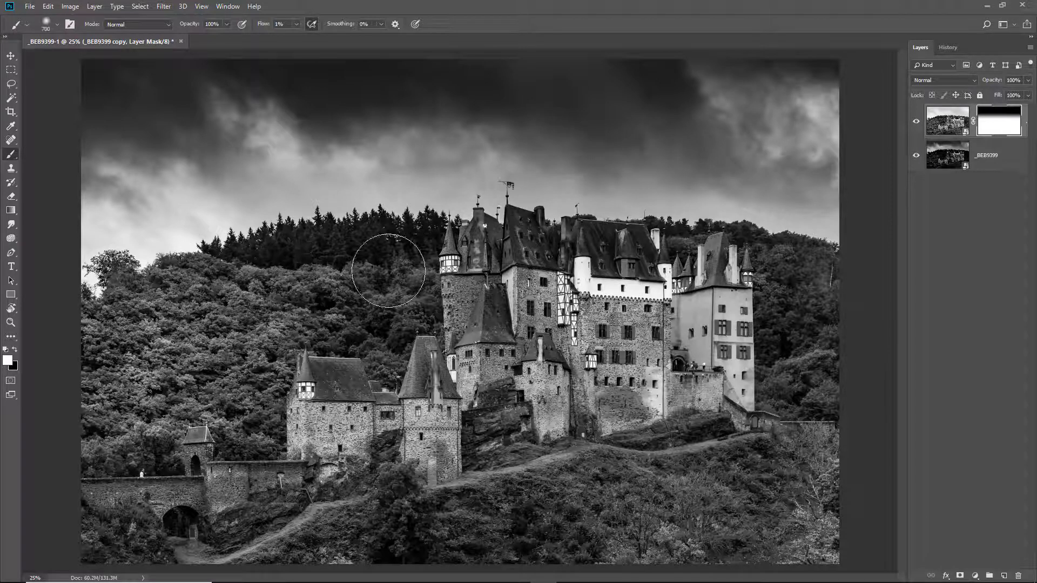
key("bracketleft")
key("bracketleft")
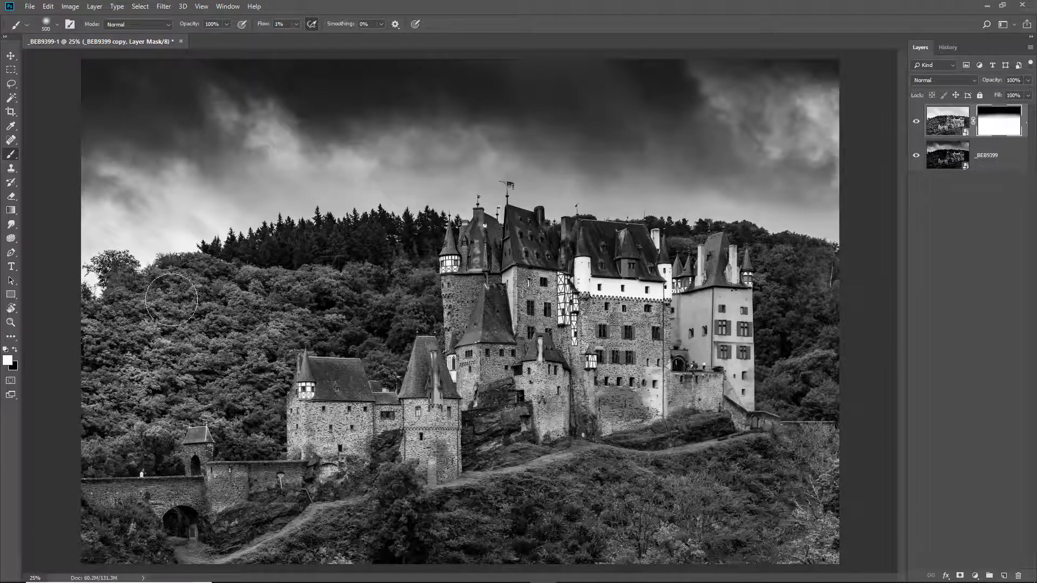
- Enlarge the brush to 900 px and brighten the hillside trees further by painting white on the mask
key("bracketright")
key("bracketright")
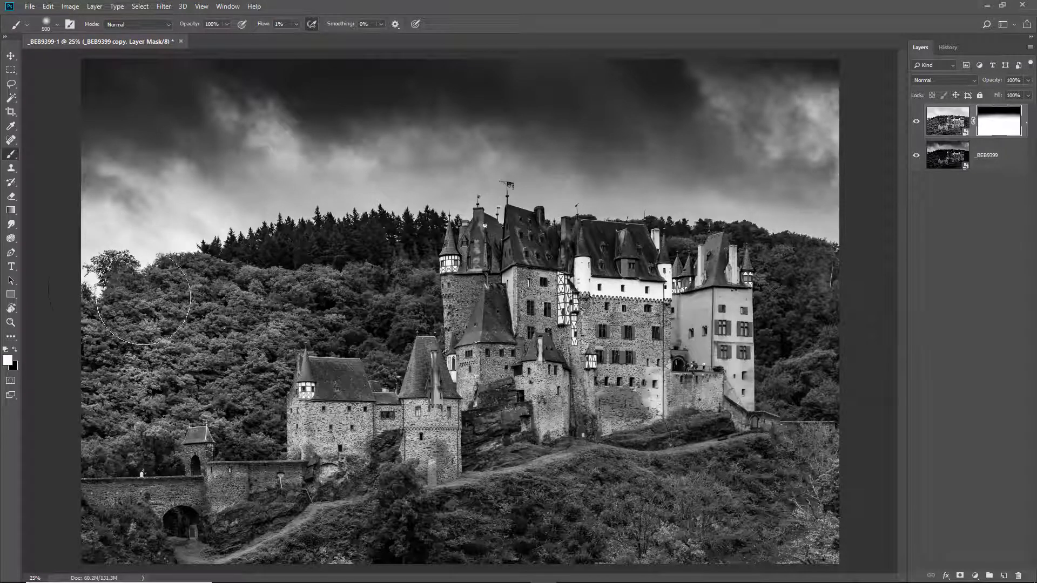
key("bracketright")
key("bracketright")
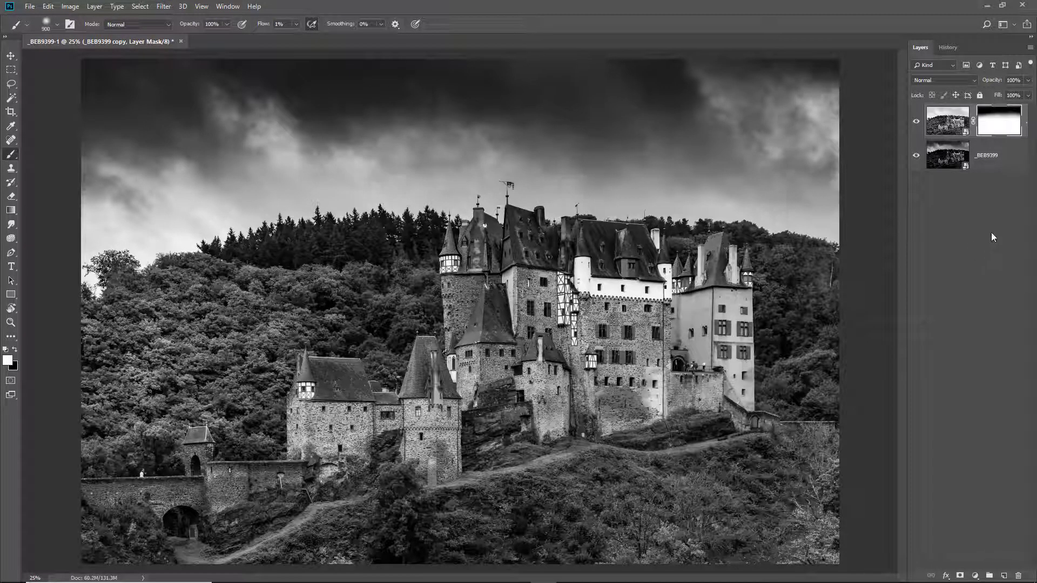
- Toggle the upper layer's mask off and on repeatedly to compare the image before and after the mask painting
left_click(998, 123, "shift")
left_click(1000, 124, "shift")
left_click(1002, 126, "shift")
left_click(1003, 125, "shift")
left_click(1006, 125, "shift")
left_click(1008, 124, "shift")
left_click(1007, 125, "shift")
left_click(1008, 126, "shift")
left_click(1002, 124, "shift")
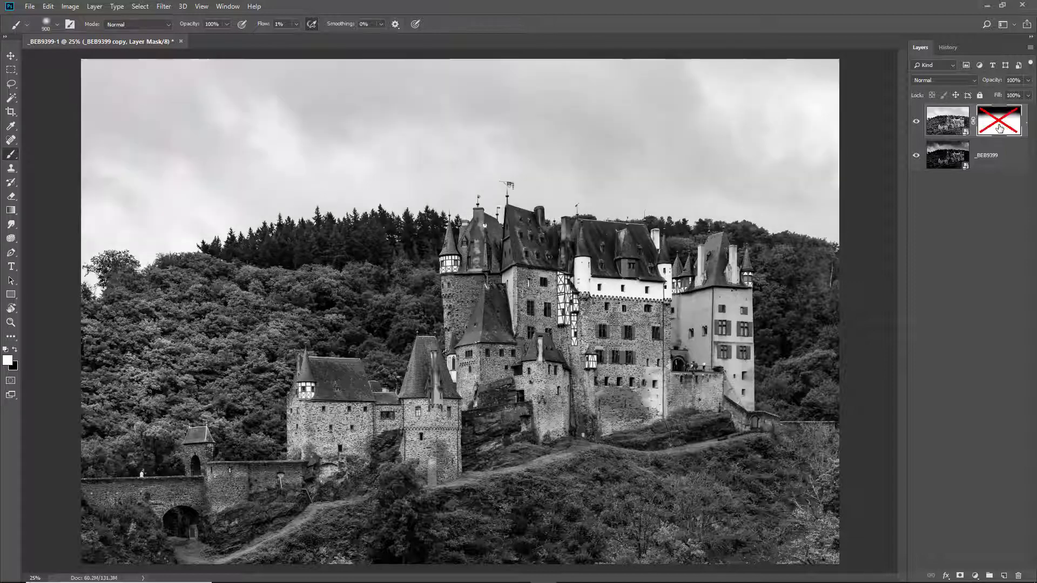
left_click(1002, 128, "shift")
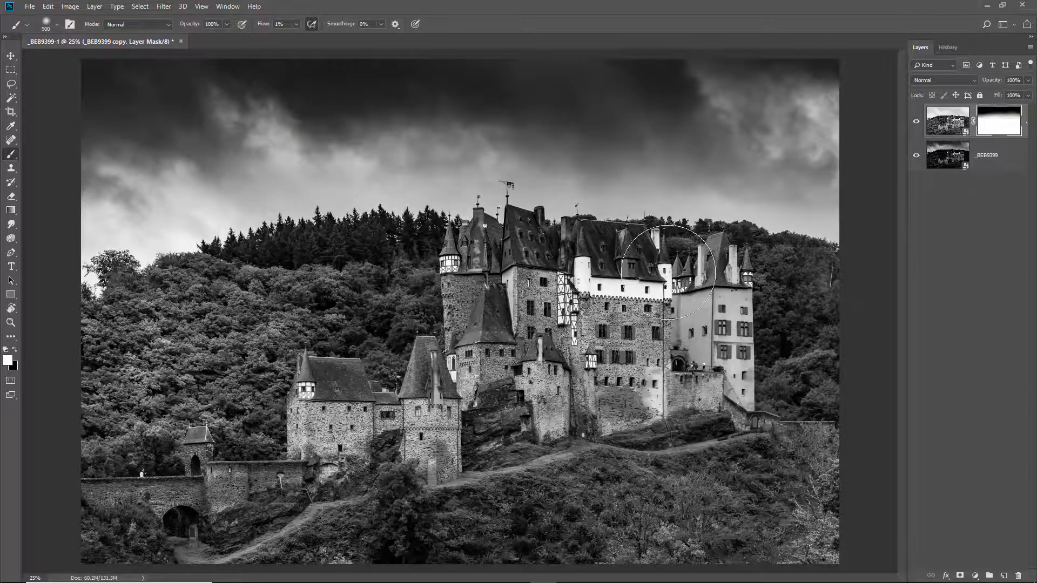
- Reduce the brush to 200 px for fine mask work around the castle roofs
key("bracketleft")
key("bracketleft")
key("bracketleft")
key("bracketleft")
key("bracketleft")
key("bracketleft")
key("bracketleft")
key("bracketleft")
- Switch the upper layer's mask off and on again to check the castle and tree areas
left_click(1002, 123, "shift")
left_click(1003, 123, "shift")
left_click(1002, 120, "shift")
left_click(1003, 120, "shift")
- Duplicate the upper layer with New Smart Object via Copy and delete the new copy's layer mask
left_click(948, 124)
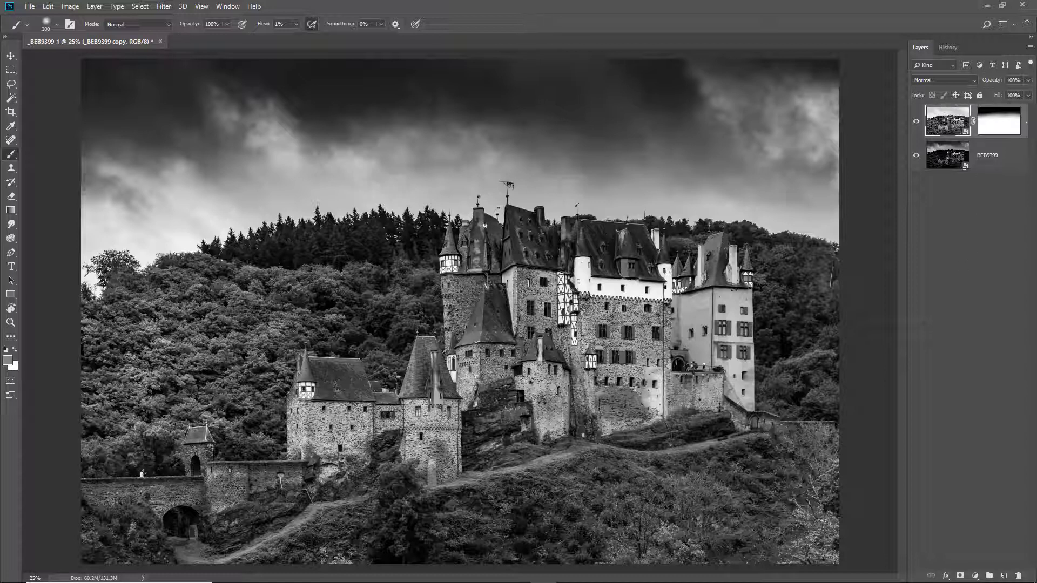
double_click(949, 123)
right_click(1026, 123)
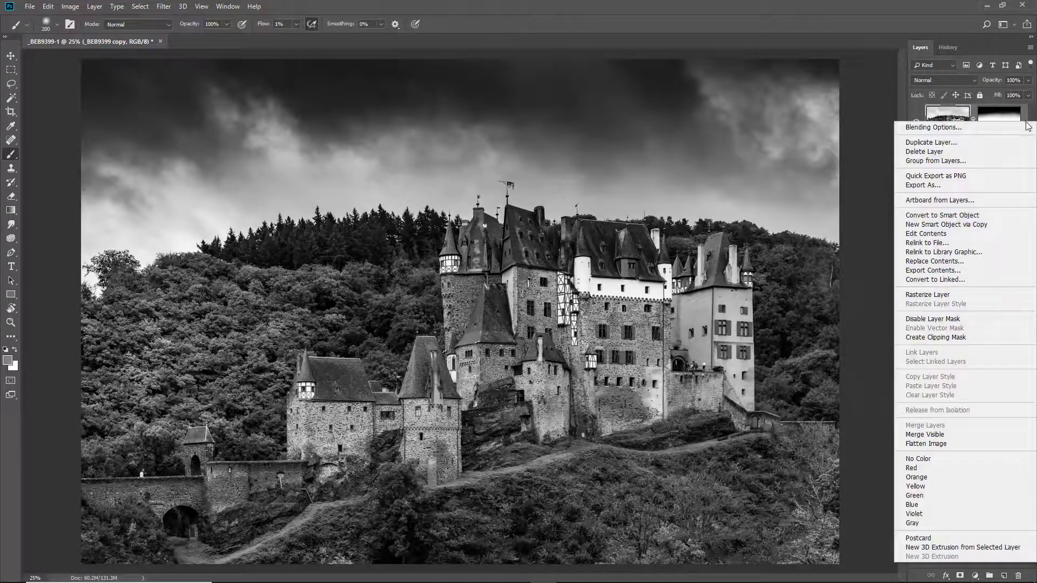
left_click(962, 229)
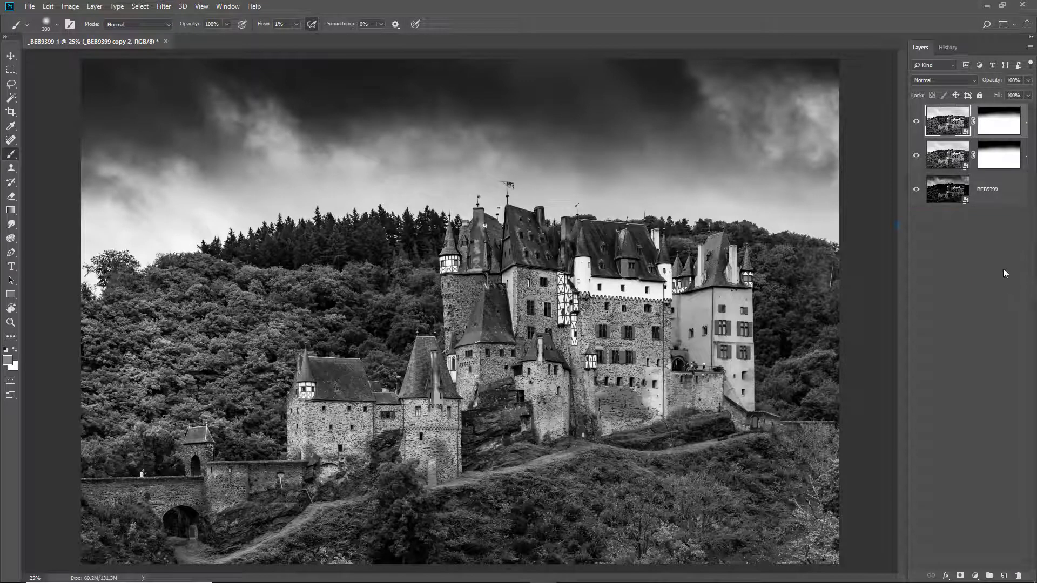
left_click_drag(1003, 133, 1019, 577)
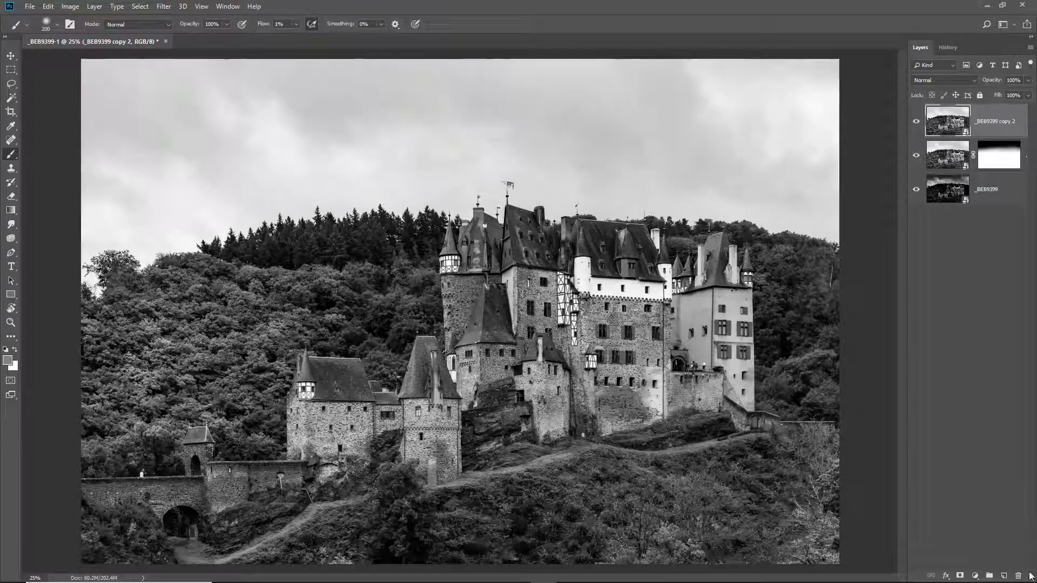
- In the new copy's raw settings, set Exposure to +0.05, Contrast to +27 and Dehaze to +41, and apply them
double_click(947, 124)
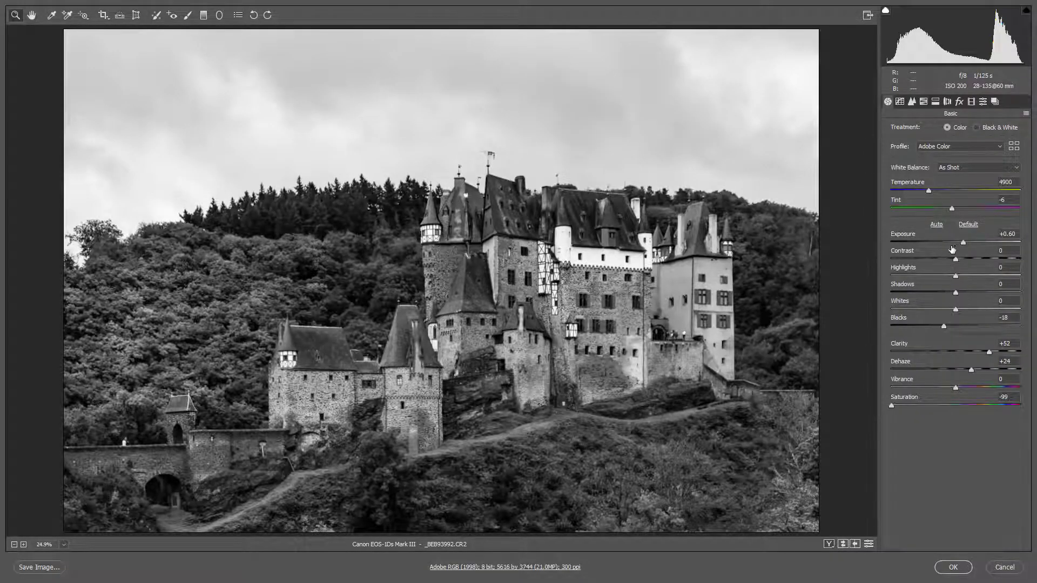
left_click_drag(964, 244, 954, 244)
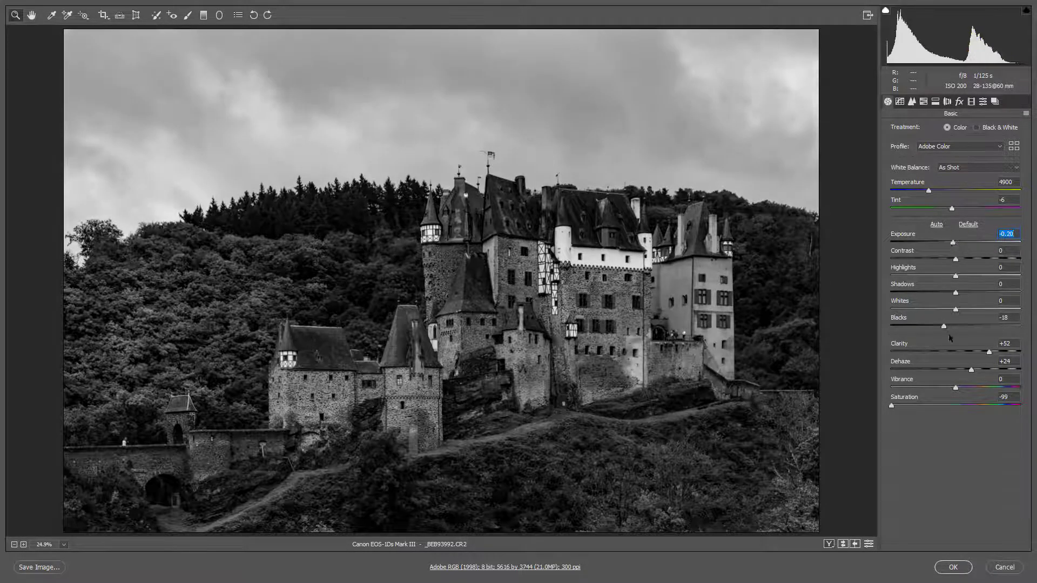
left_click_drag(972, 370, 984, 371)
left_click(971, 260)
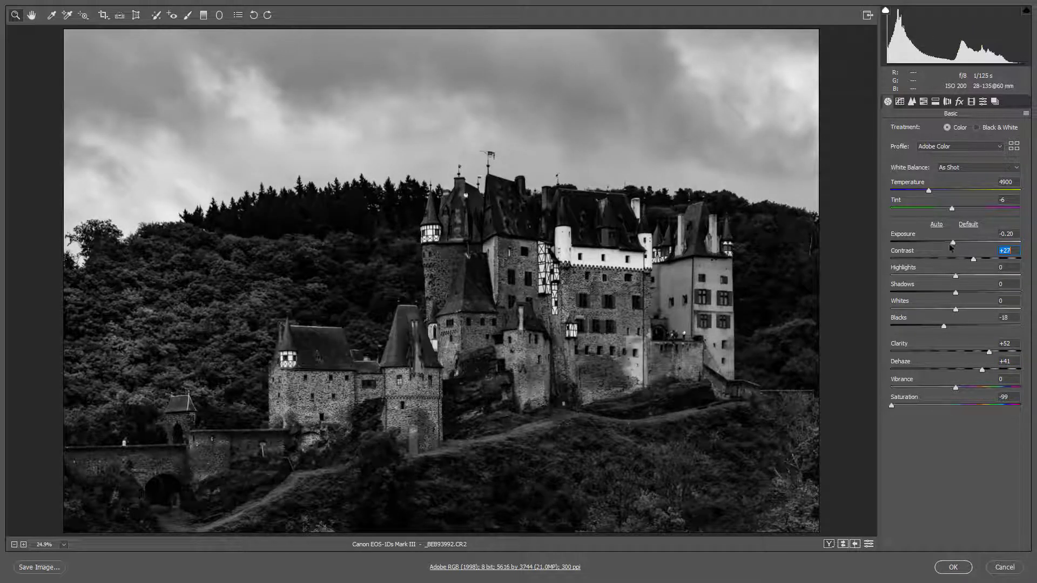
left_click_drag(953, 243, 956, 241)
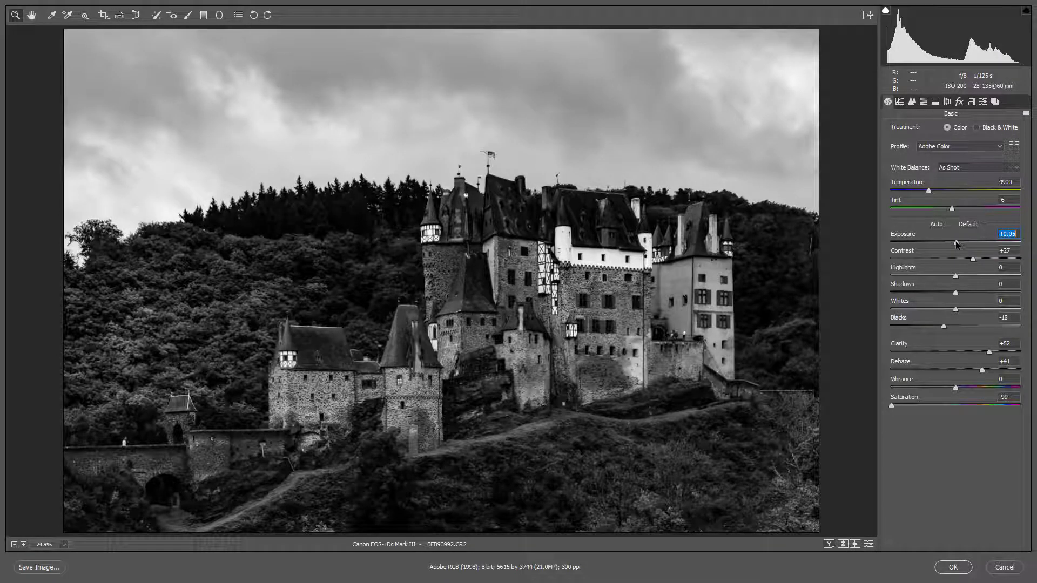
left_click(951, 568)
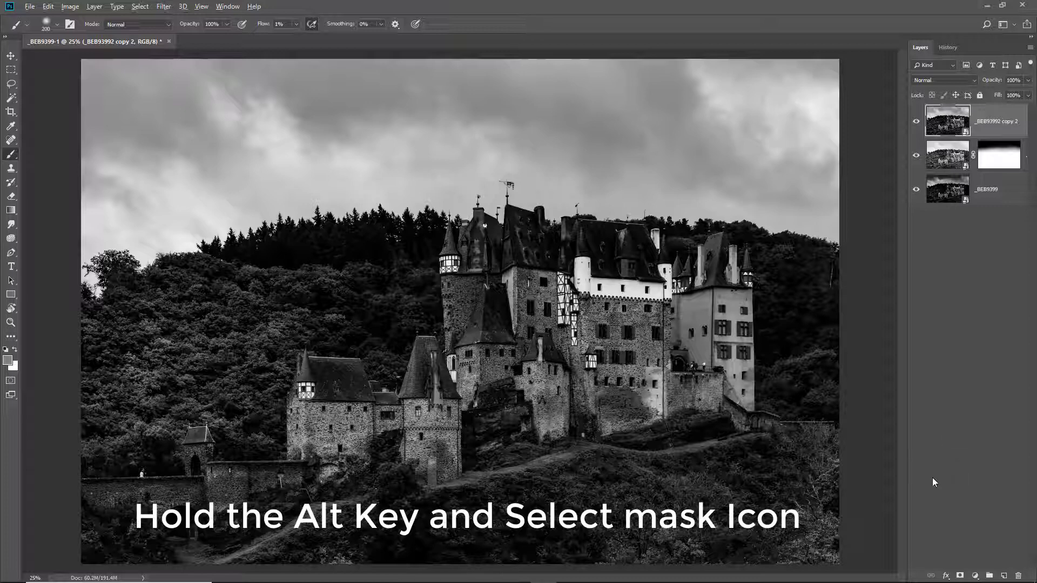
- Add a black mask to the new copy and paint white with a 600 px brush over the hillside trees and foreground slope
left_click(960, 575, "alt")
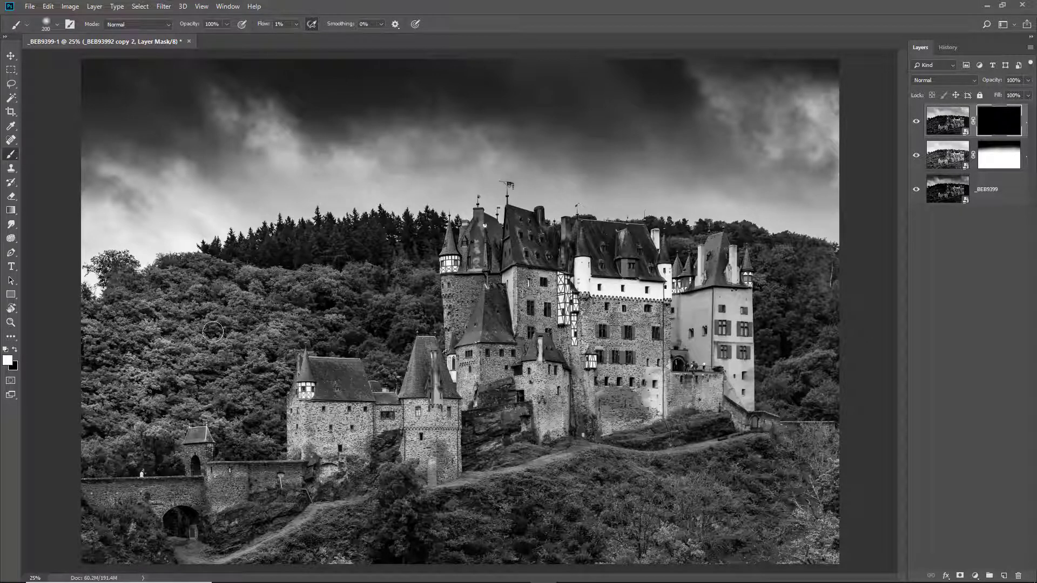
key("bracketright")
key("bracketright")
key("bracketright")
key("bracketright")
key("bracketright")
mouse_move(219, 316)
left_mouse_down()
mouse_move(168, 322)
mouse_move(89, 396)
mouse_move(221, 394)
mouse_move(69, 390)
mouse_move(62, 419)
mouse_move(181, 425)
mouse_move(223, 447)
mouse_move(290, 381)
mouse_move(309, 340)
mouse_move(284, 320)
mouse_move(386, 287)
mouse_move(188, 293)
mouse_move(219, 282)
mouse_move(231, 303)
mouse_move(218, 333)
mouse_move(144, 369)
mouse_move(123, 422)
mouse_move(85, 440)
mouse_move(88, 460)
mouse_move(53, 488)
mouse_move(54, 510)
mouse_move(84, 516)
mouse_move(45, 539)
mouse_move(122, 560)
mouse_move(48, 557)
mouse_move(34, 514)
mouse_move(52, 465)
mouse_move(132, 400)
mouse_move(107, 416)
mouse_move(126, 418)
mouse_move(225, 268)
mouse_move(246, 321)
mouse_move(72, 340)
mouse_move(217, 292)
mouse_move(259, 308)
mouse_move(19, 385)
mouse_move(239, 381)
mouse_move(24, 453)
mouse_move(172, 451)
mouse_move(249, 418)
mouse_move(199, 387)
mouse_move(321, 327)
mouse_move(202, 346)
mouse_move(271, 327)
mouse_move(24, 511)
mouse_move(325, 558)
mouse_move(335, 548)
mouse_move(870, 551)
mouse_move(807, 478)
mouse_move(686, 497)
mouse_move(637, 486)
mouse_move(889, 524)
mouse_move(777, 529)
mouse_move(870, 530)
mouse_move(857, 539)
mouse_move(829, 477)
mouse_move(762, 490)
mouse_move(827, 534)
mouse_move(559, 547)
mouse_move(798, 528)
mouse_move(736, 528)
mouse_move(758, 525)
left_mouse_up()
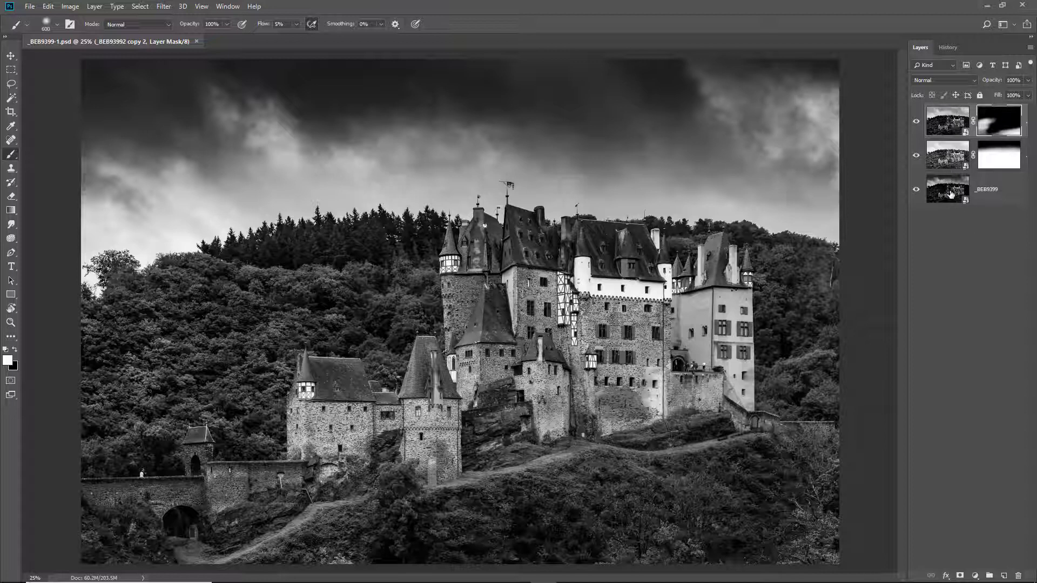
- Flatten the image into a single Background layer
left_click(1030, 49)
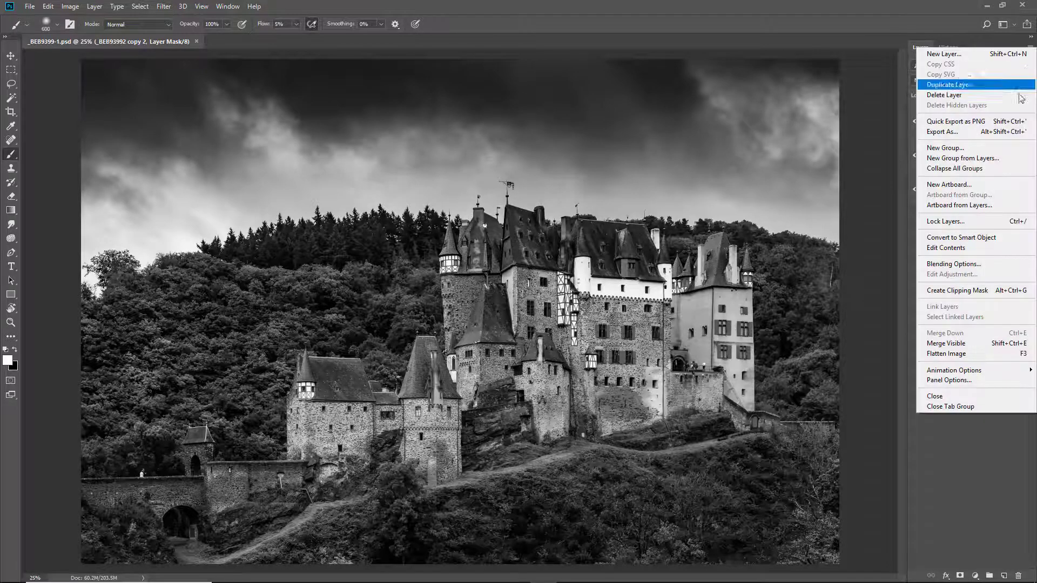
left_click(947, 355)
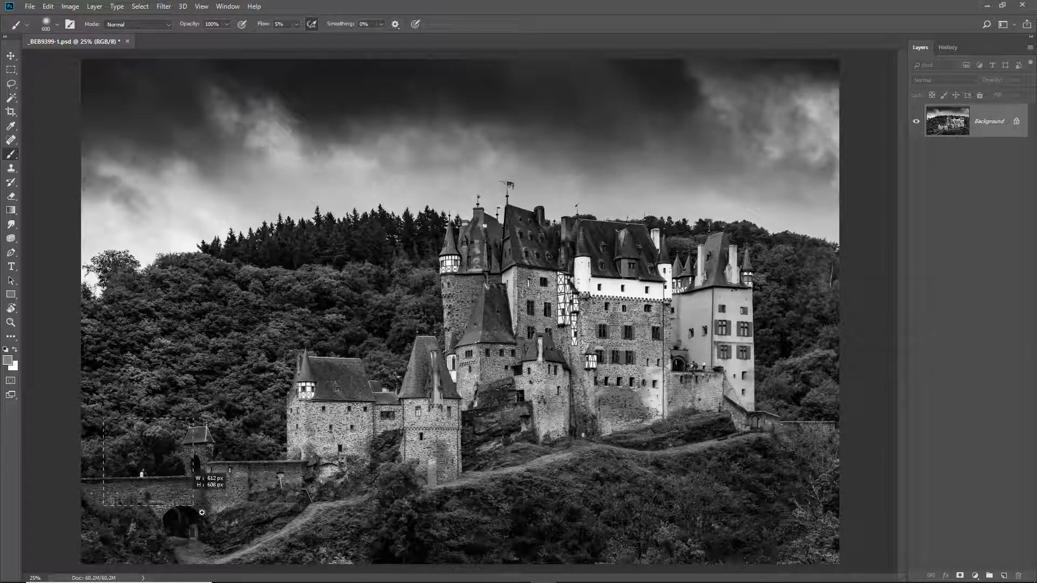
- Remove the people on the stone bridge beside the gate tower using the Spot Healing Brush at 100 px
scroll(216, 548, "up", 5)
mouse_move(220, 484)
left_mouse_down()
mouse_move(243, 439)
mouse_move(238, 455)
left_mouse_up()
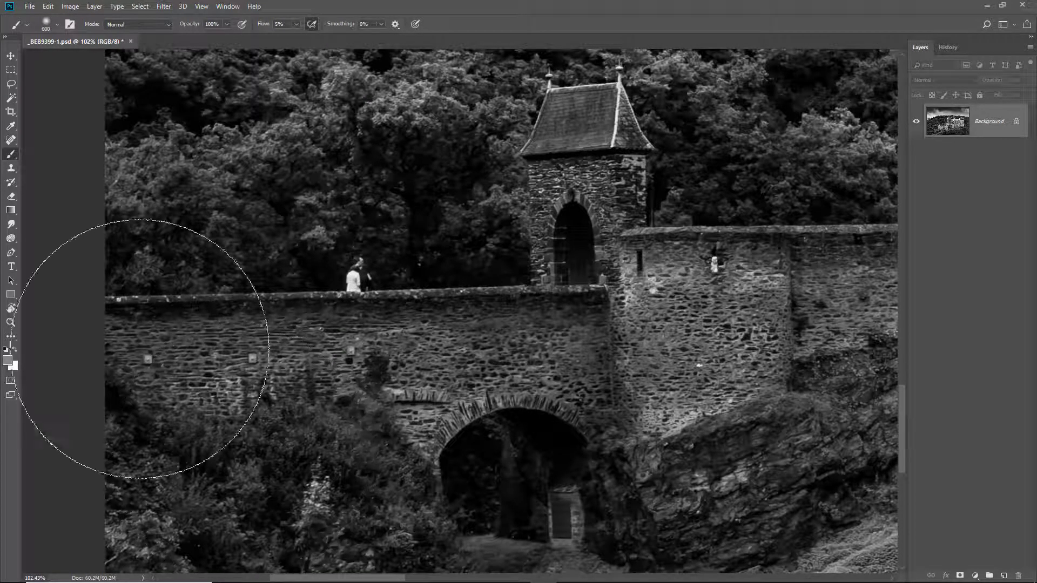
left_click(11, 141)
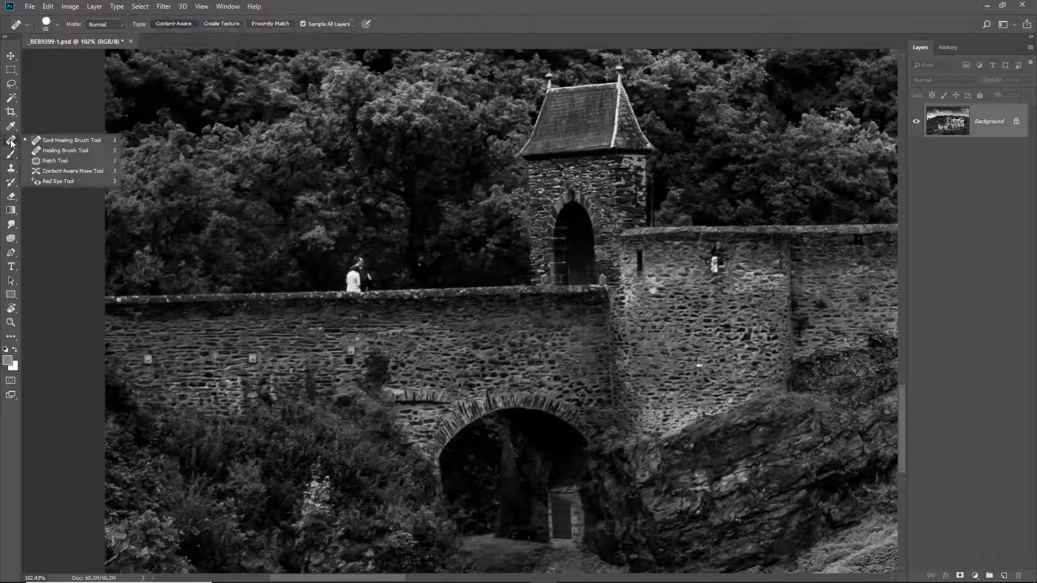
left_click(65, 141)
left_click_drag(357, 274, 353, 276)
key("bracketright")
key("bracketright")
key("bracketright")
key("bracketright")
key("bracketright")
key("bracketright")
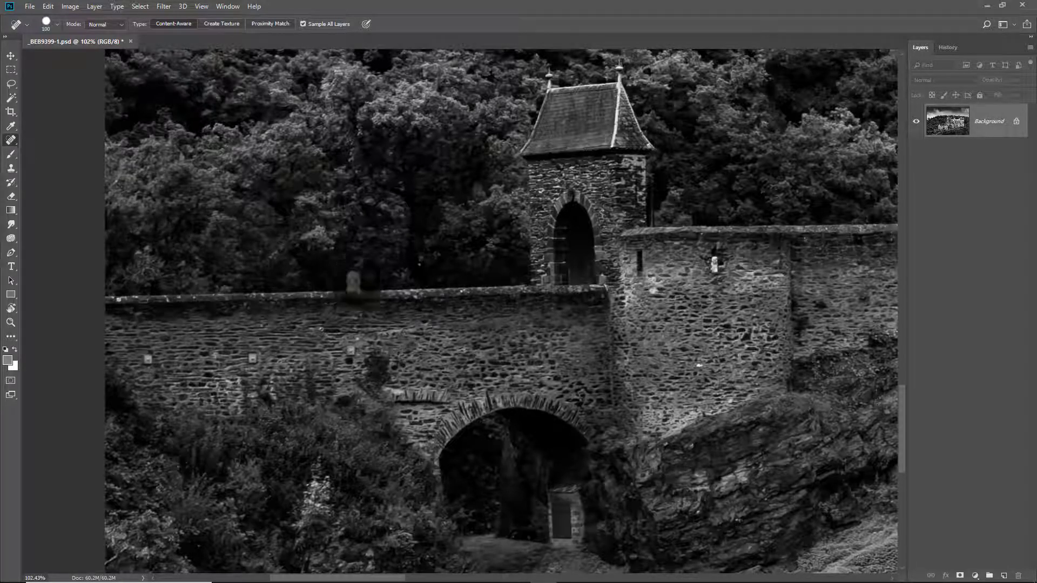
- Reduce the Spot Healing Brush to 45 px and remove the white sign at the base of the castle wall
key("bracketleft")
key("bracketleft")
key("bracketleft")
key("bracketleft")
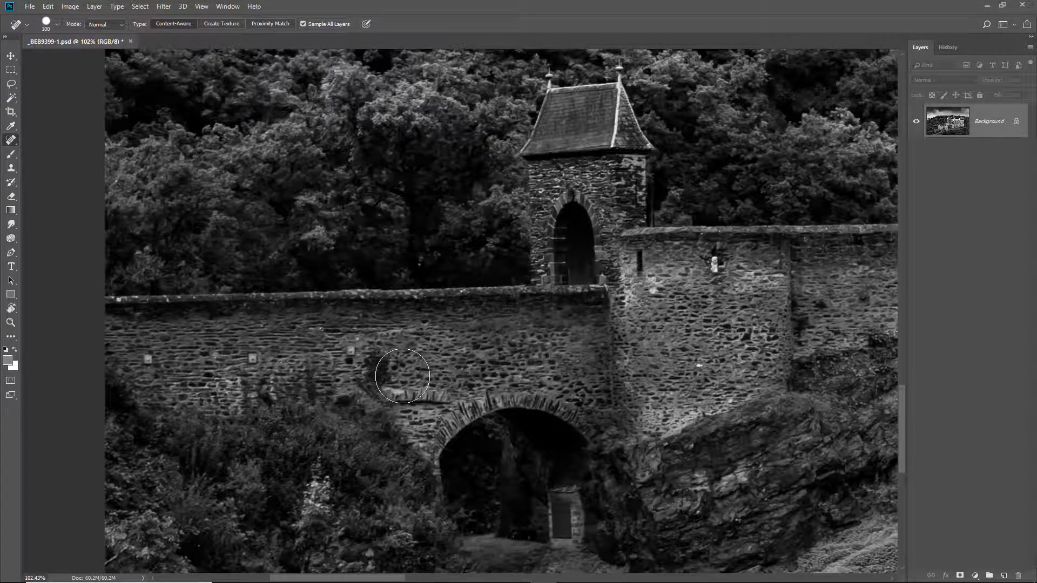
key("bracketleft")
key("bracketleft")
key("ctrl+0")
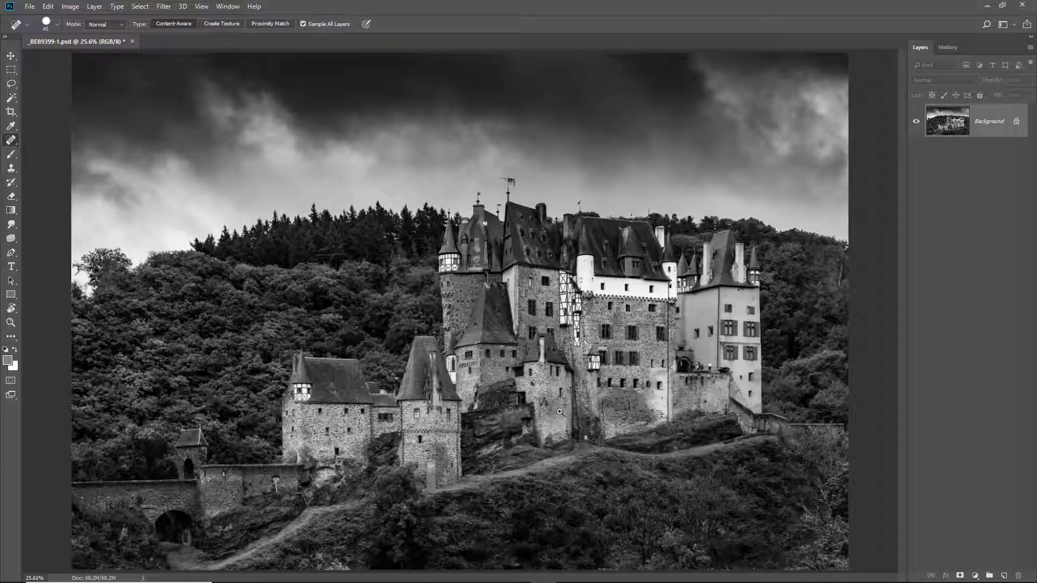
left_click_drag(559, 412, 623, 462)
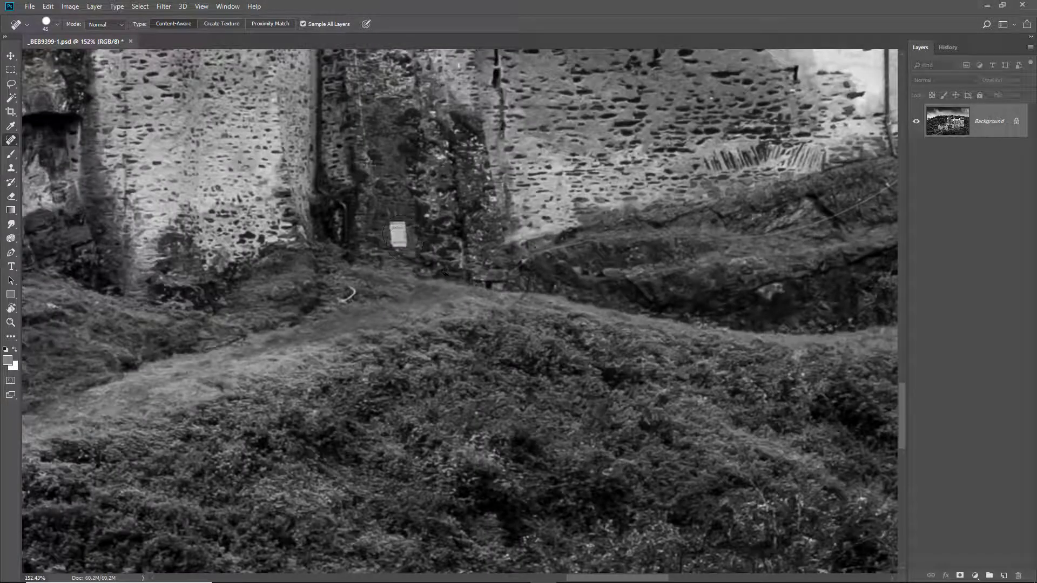
left_click(398, 234)
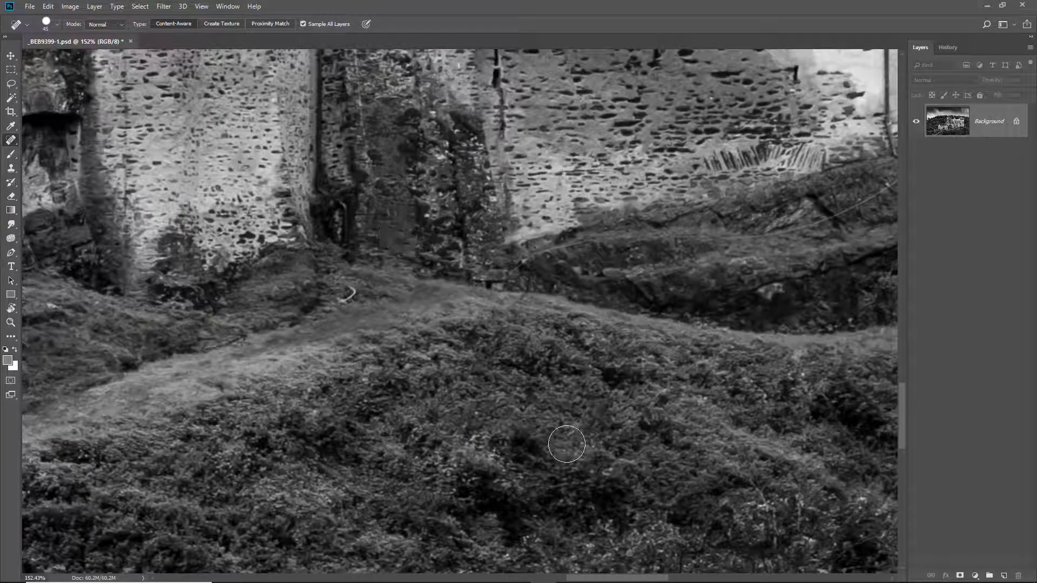
- Reduce the healing brush to 15 px and remove the straight pipe and the angled pipe on the rocks below the castle's outer wall
key("space")
left_click_drag(801, 335, 475, 317)
key("ctrl+0")
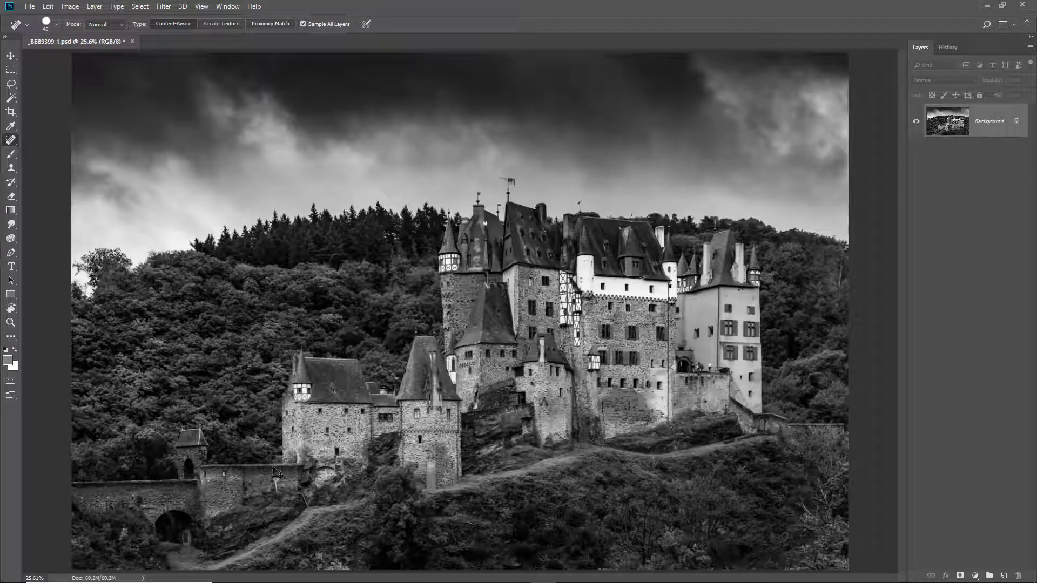
left_click_drag(260, 465, 354, 515)
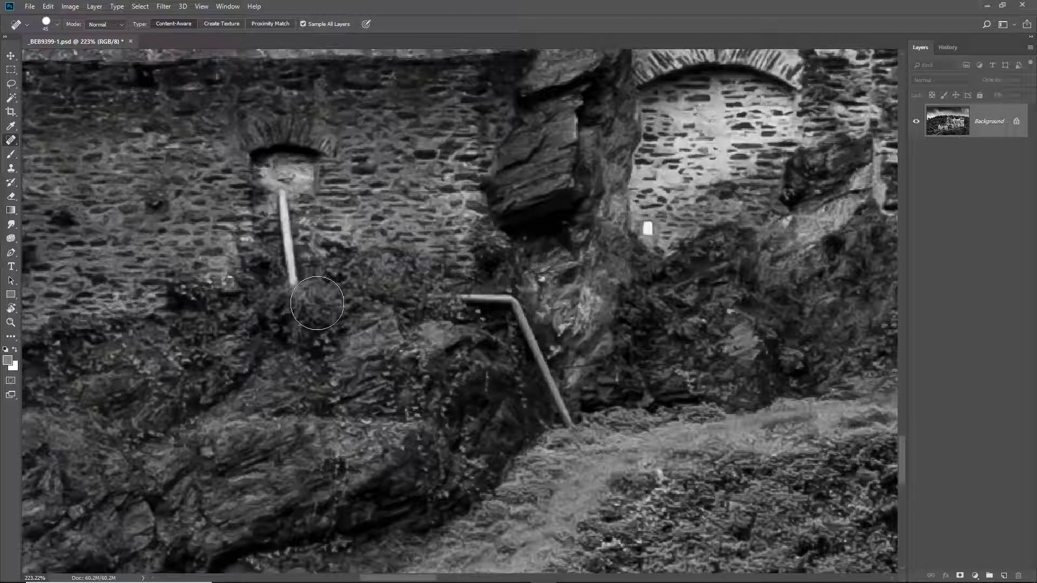
key("bracketleft")
key("bracketleft")
key("bracketleft")
key("bracketleft")
left_click_drag(282, 192, 294, 285)
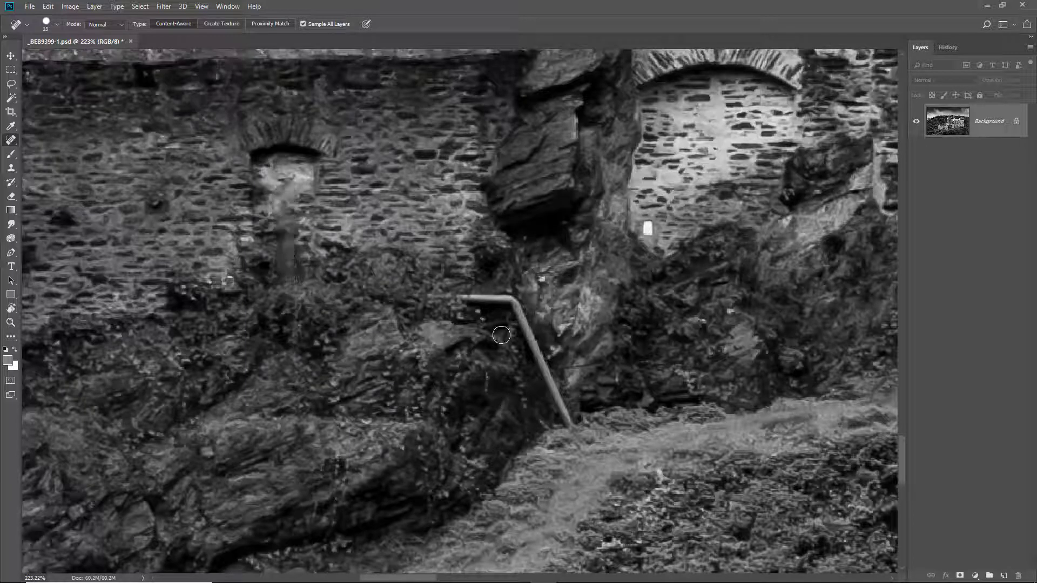
left_click_drag(446, 298, 516, 299)
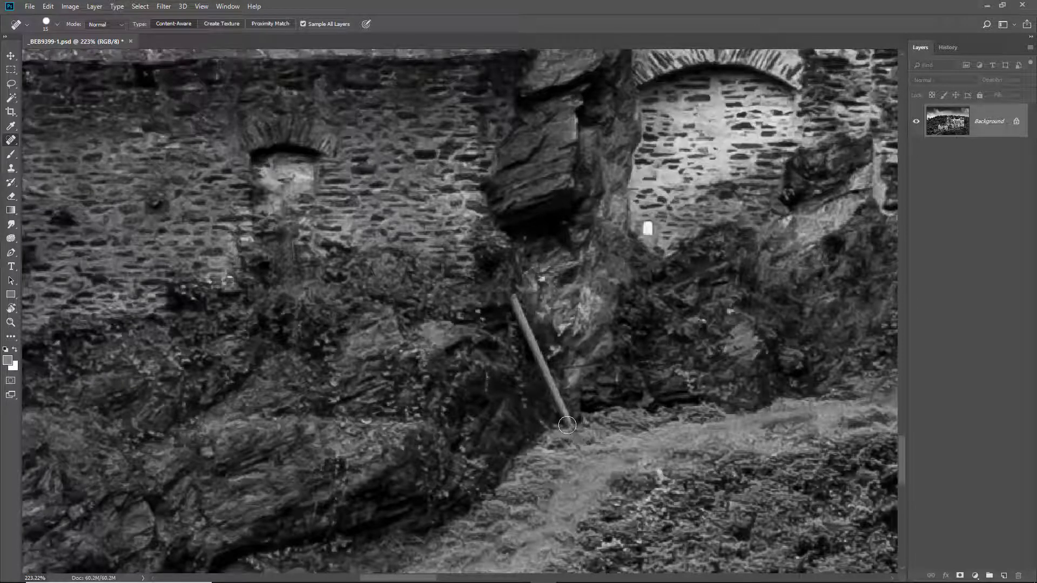
left_click(565, 426, "shift")
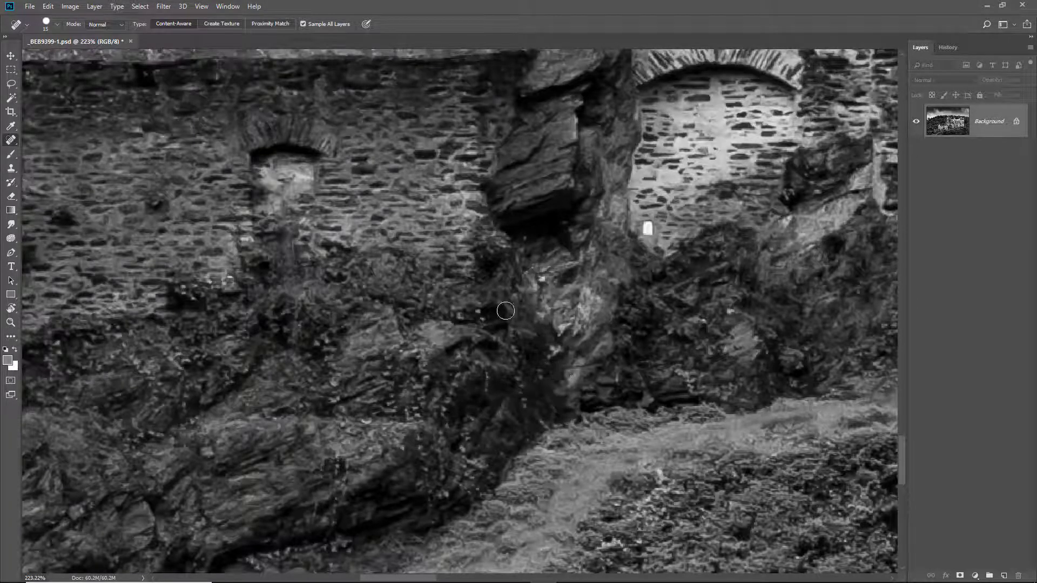
- Remove the small white opening at the base of the bricked-up arch in the castle wall with the Spot Healing Brush
left_click(647, 229)
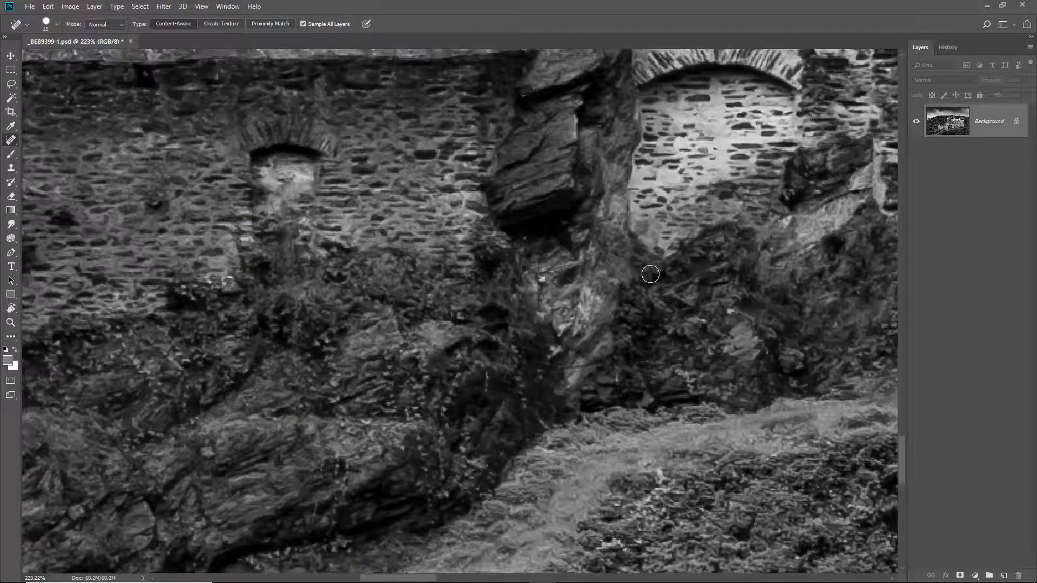
key("ctrl+0")
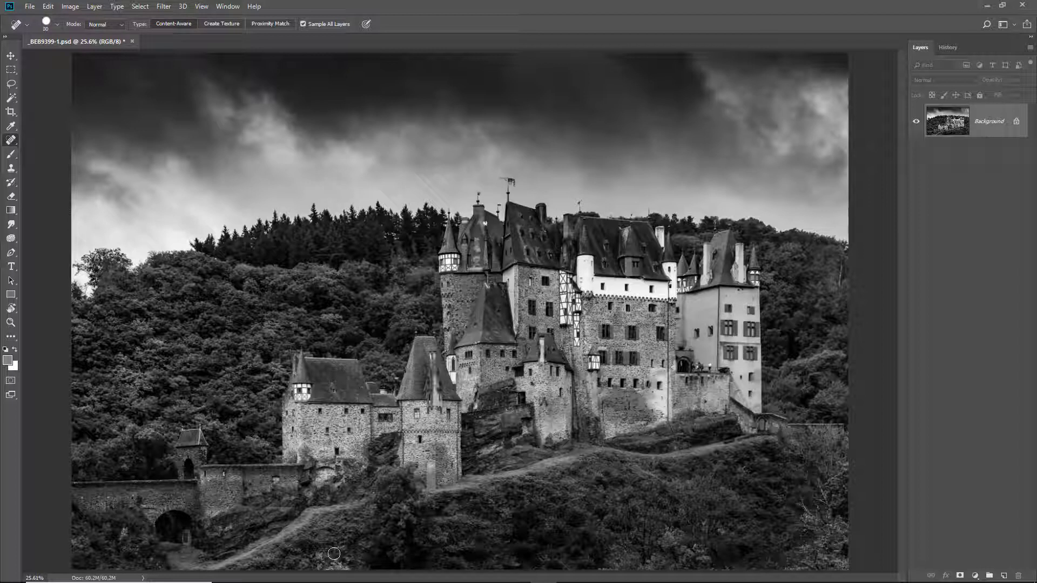
- Enlarge the healing brush to 100 px and heal distractions along the image's lower edge and in the trees at the right edge
key("bracketright")
key("bracketright")
key("bracketright")
key("bracketright")
key("bracketright")
key("bracketright")
key("bracketright")
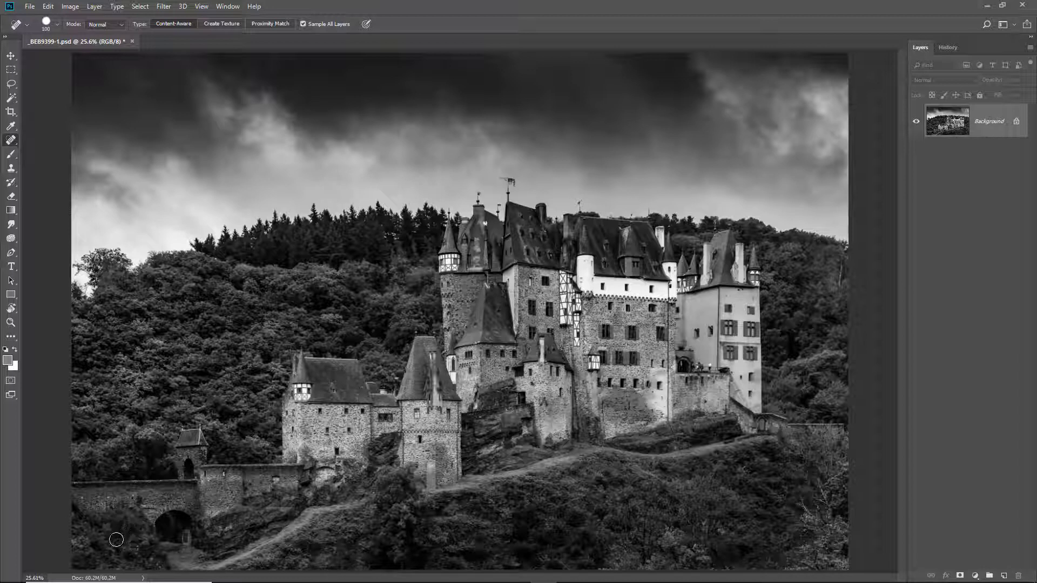
left_click_drag(786, 568, 856, 565)
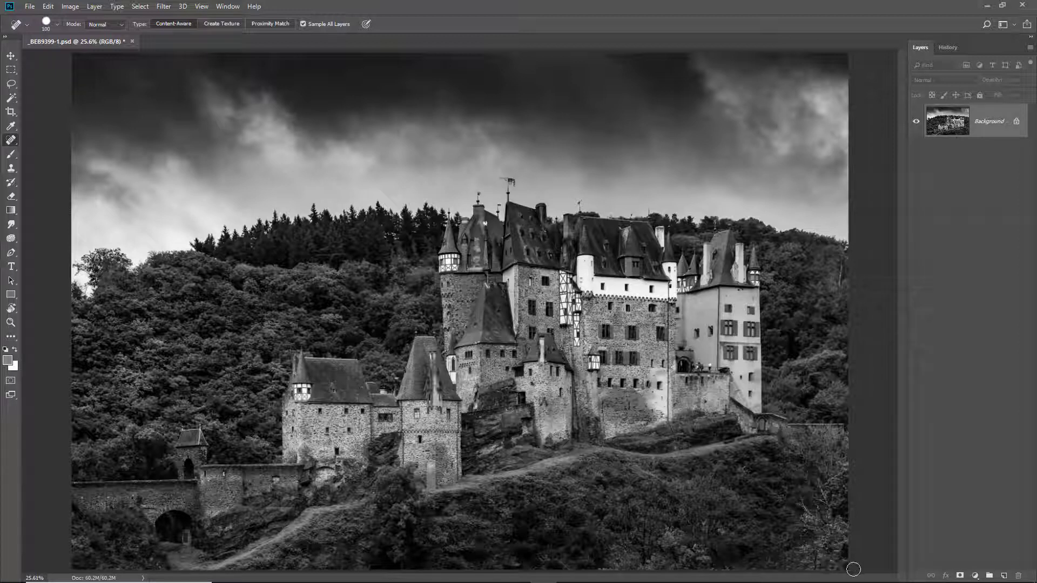
left_click_drag(591, 569, 629, 567)
left_click_drag(841, 267, 839, 287)
- Reduce the healing brush to 20 px and remove the white rooster weathervane beside the chimney on the castle roof
scroll(481, 216, "up", 5)
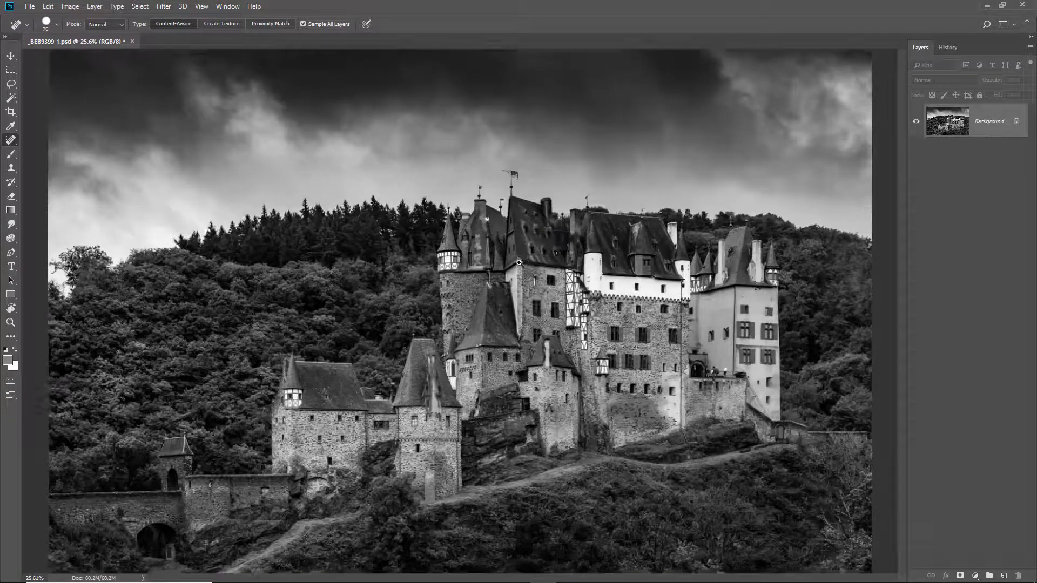
scroll(479, 305, "up", 5)
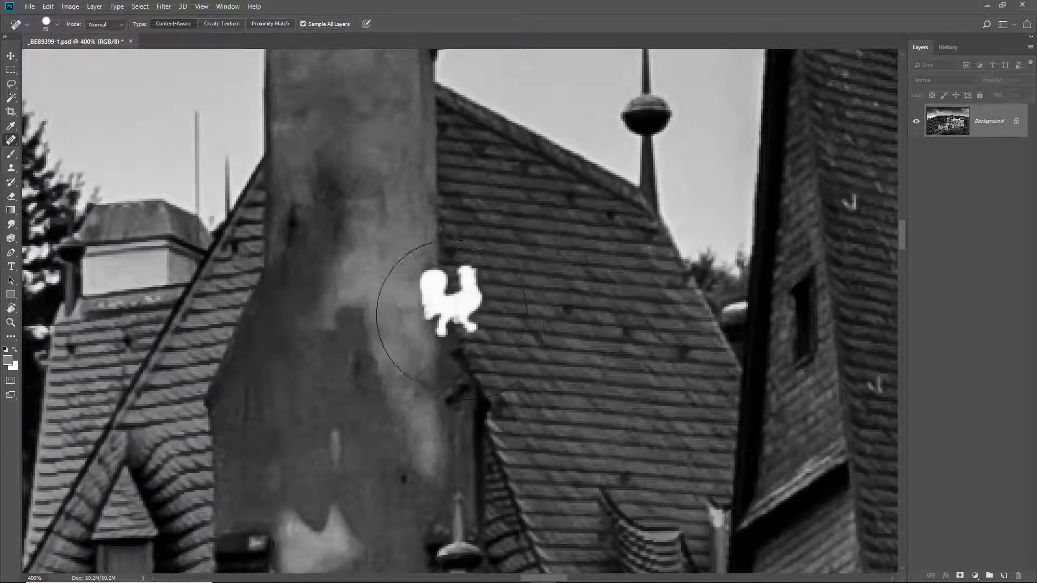
key("bracketleft")
key("bracketleft")
key("bracketleft")
key("bracketleft")
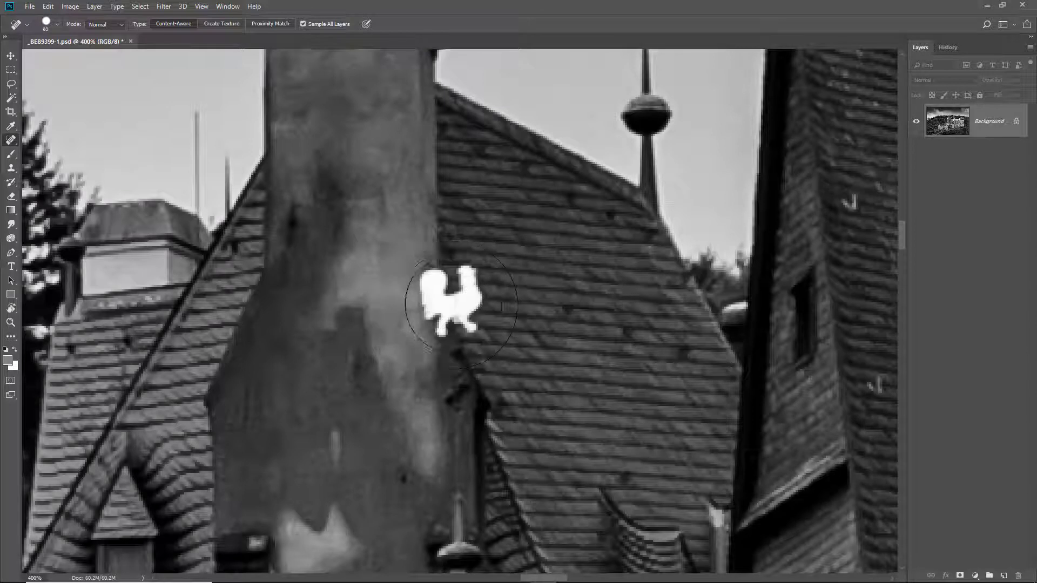
key("bracketleft")
mouse_move(465, 273)
left_mouse_down()
mouse_move(469, 306)
mouse_move(443, 315)
mouse_move(434, 314)
mouse_move(429, 292)
left_mouse_up()
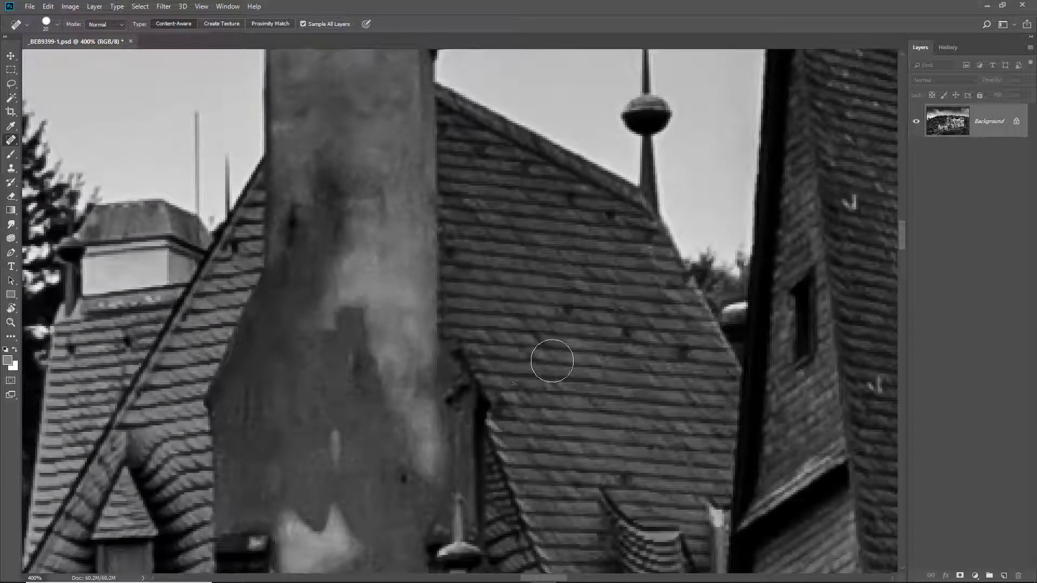
key("ctrl+0")
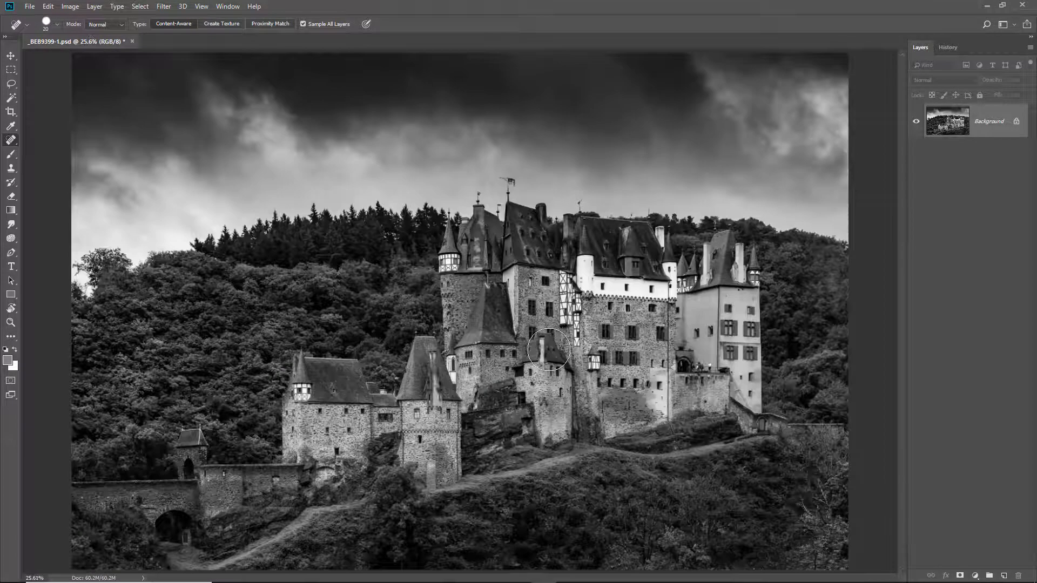
- Draw a loose Lasso selection around the castle and central landscape, adjust its position slightly, and invert it to select the borders
key("b")
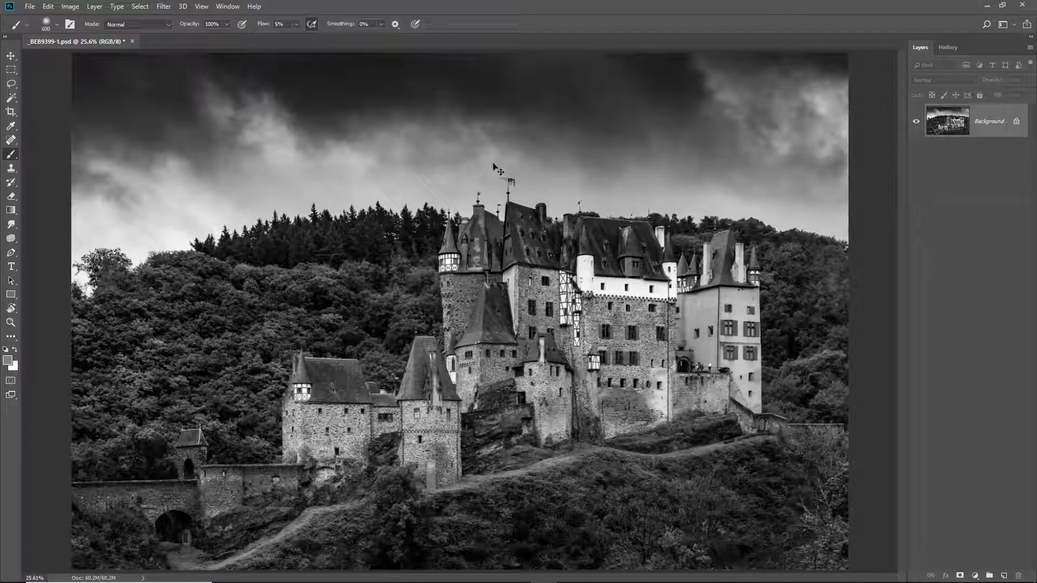
left_click_drag(13, 85, 41, 83)
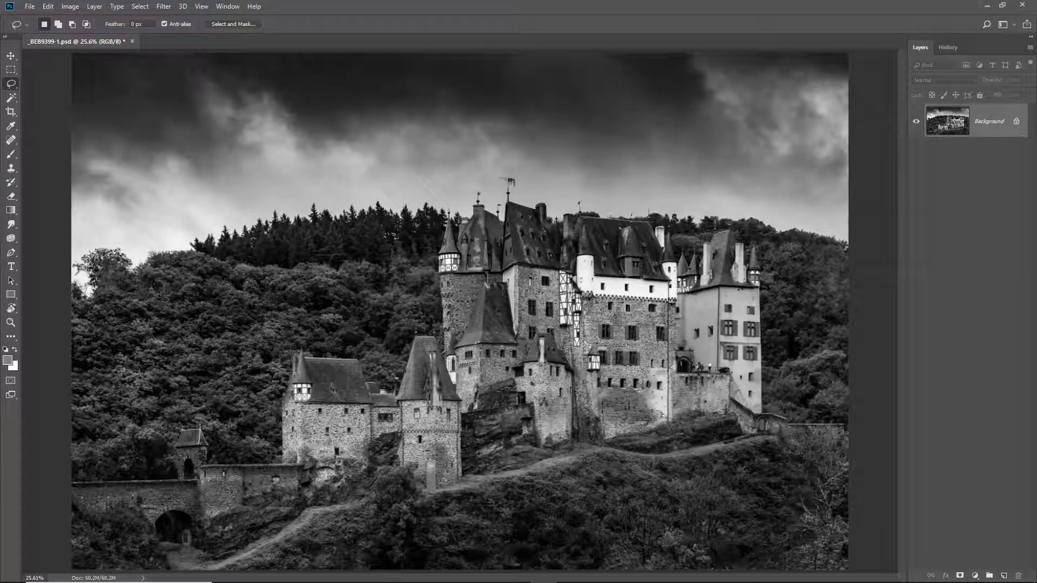
mouse_move(158, 294)
left_mouse_down()
mouse_move(172, 164)
mouse_move(204, 127)
mouse_move(280, 116)
mouse_move(407, 128)
mouse_move(529, 114)
mouse_move(725, 134)
mouse_move(760, 215)
mouse_move(772, 459)
mouse_move(701, 487)
mouse_move(571, 513)
mouse_move(471, 507)
mouse_move(244, 524)
mouse_move(151, 513)
mouse_move(148, 176)
mouse_move(159, 135)
mouse_move(196, 115)
left_mouse_up()
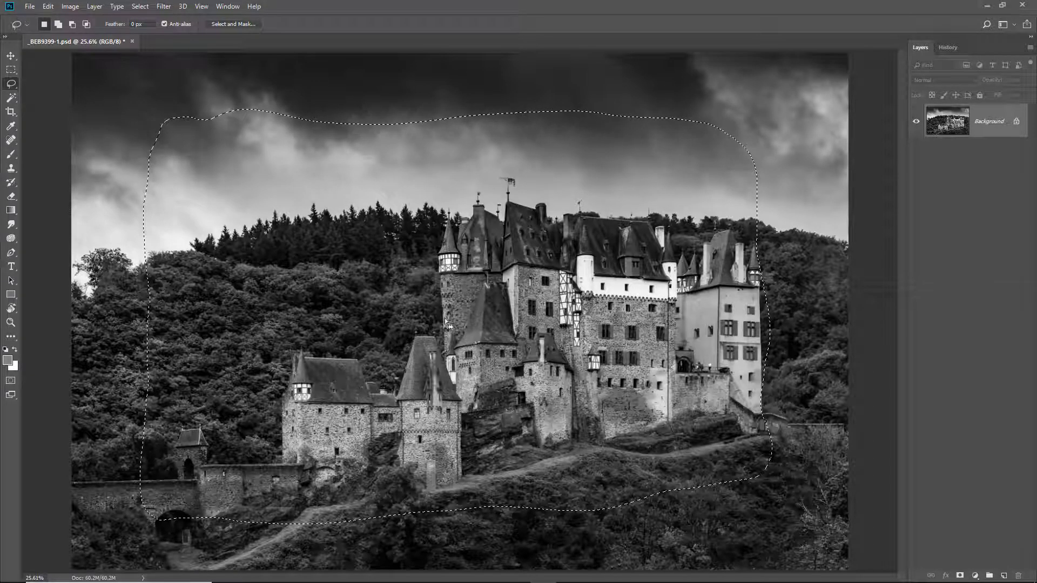
left_click_drag(446, 319, 452, 321)
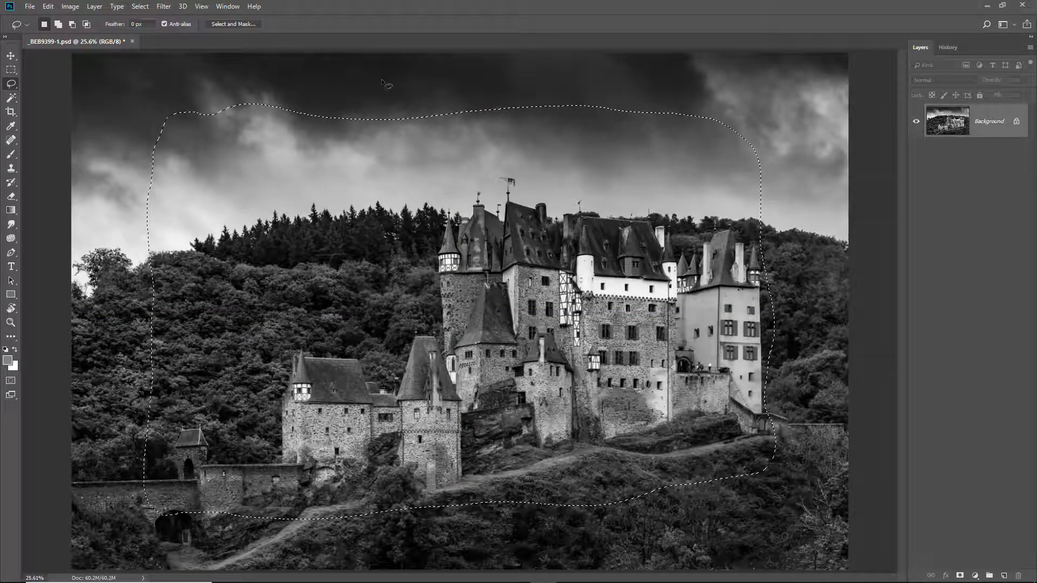
left_click(134, 7)
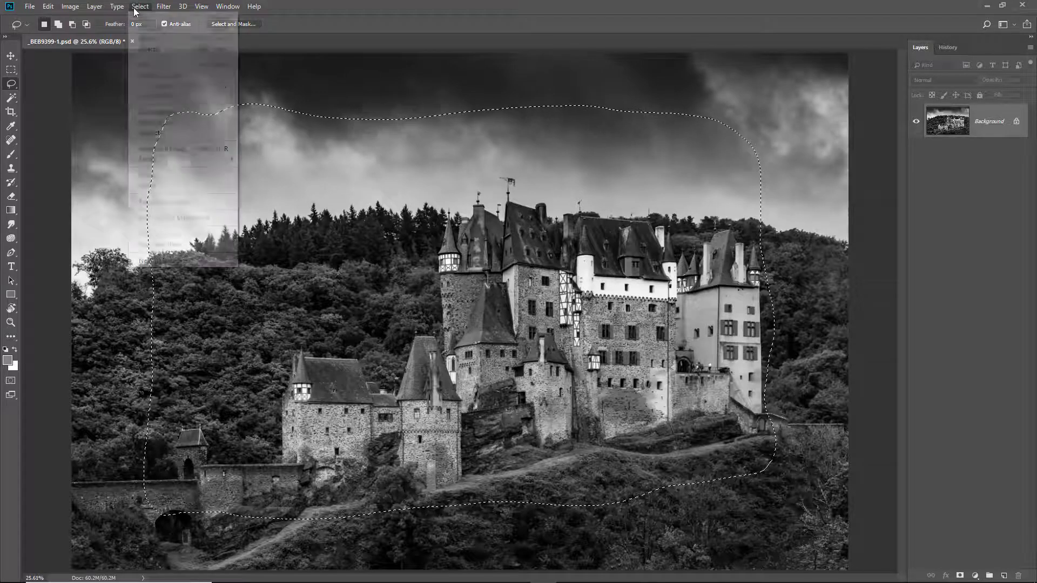
left_click(147, 54)
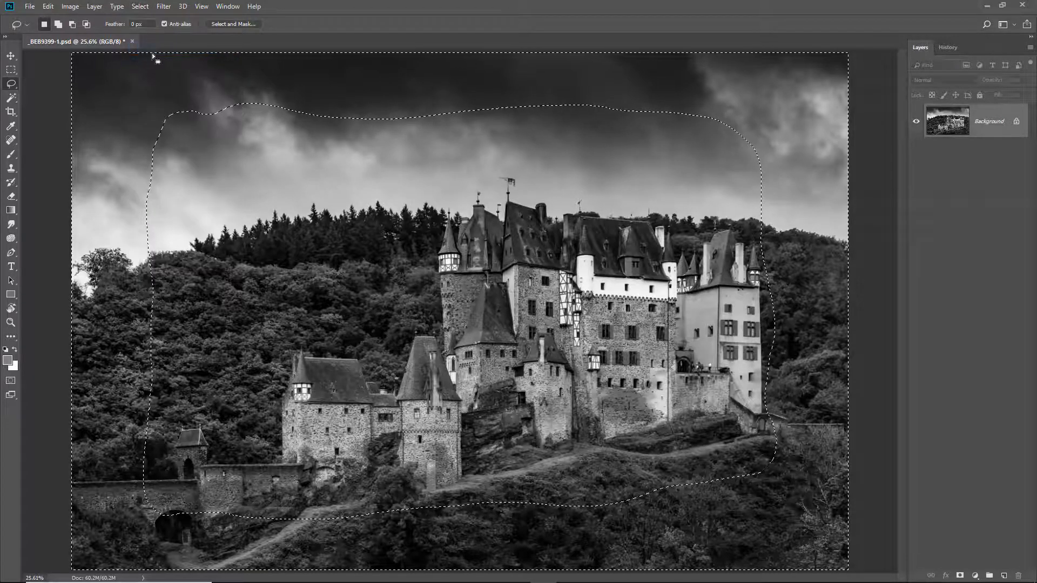
- Feather the border selection by 450 px in Select and Mask, then hide its outline
left_click(238, 24)
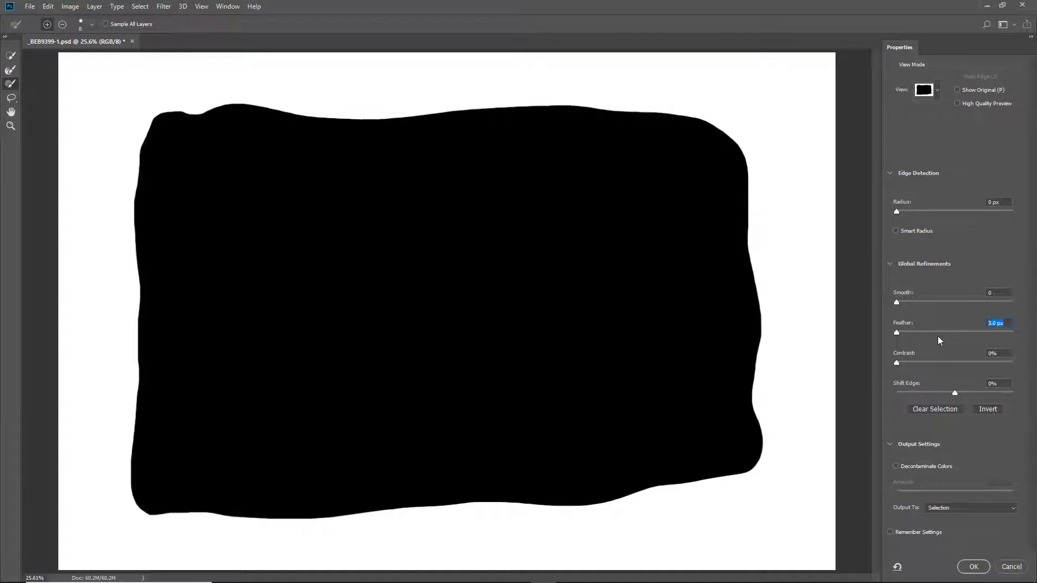
type("450")
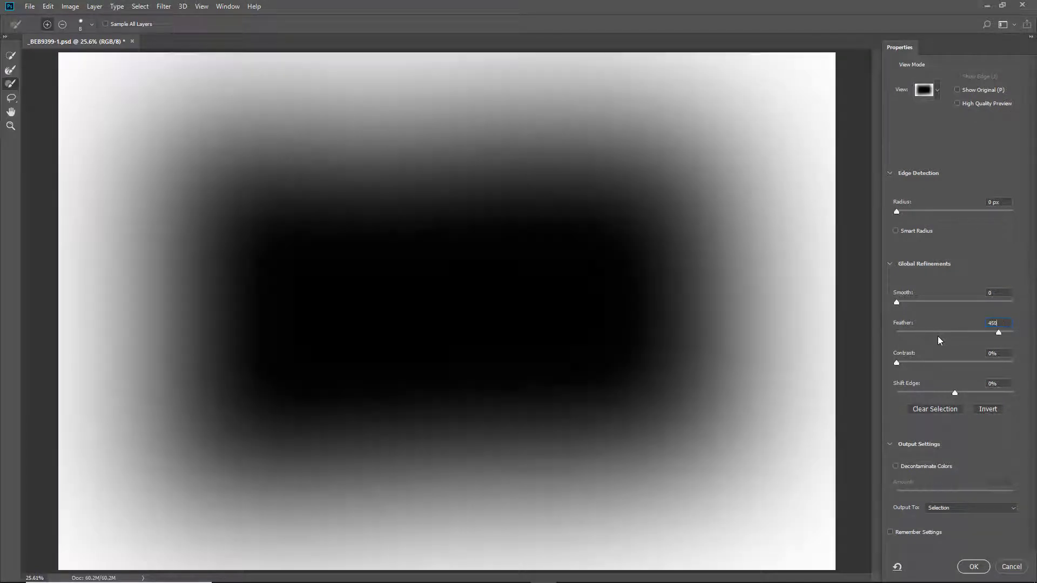
left_click(974, 567)
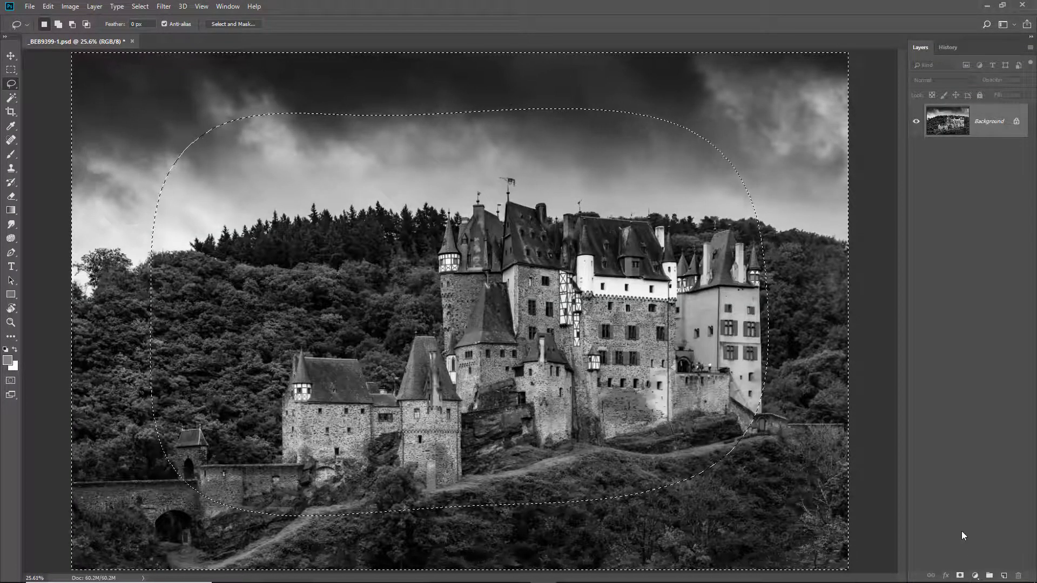
key("ctrl+h")
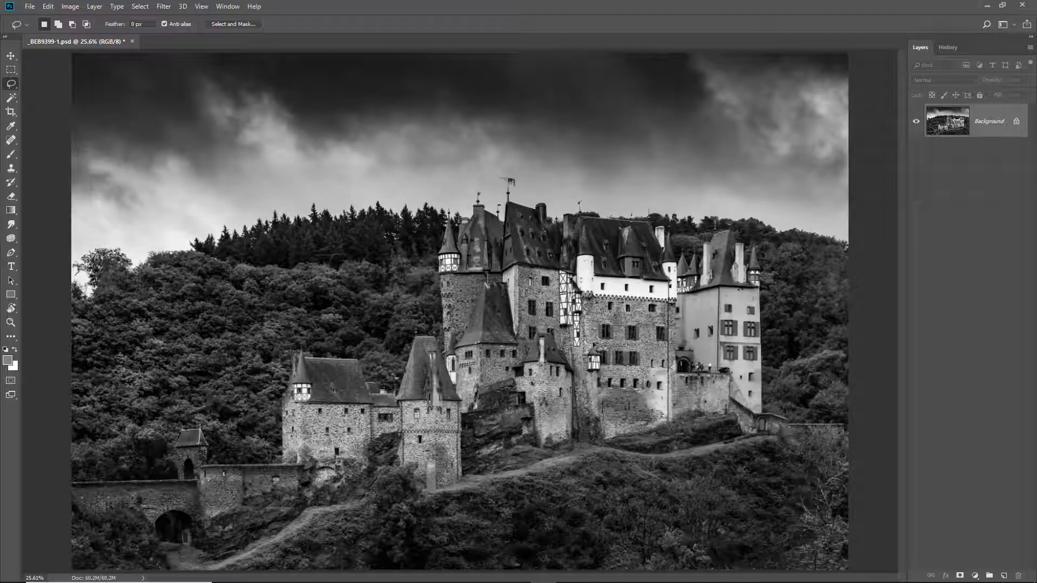
- Darken the selected borders with a Levels adjustment by lowering the midtone input to about 0.7, compare the preview, and clear the selection
left_click(70, 6)
mouse_move(81, 35)
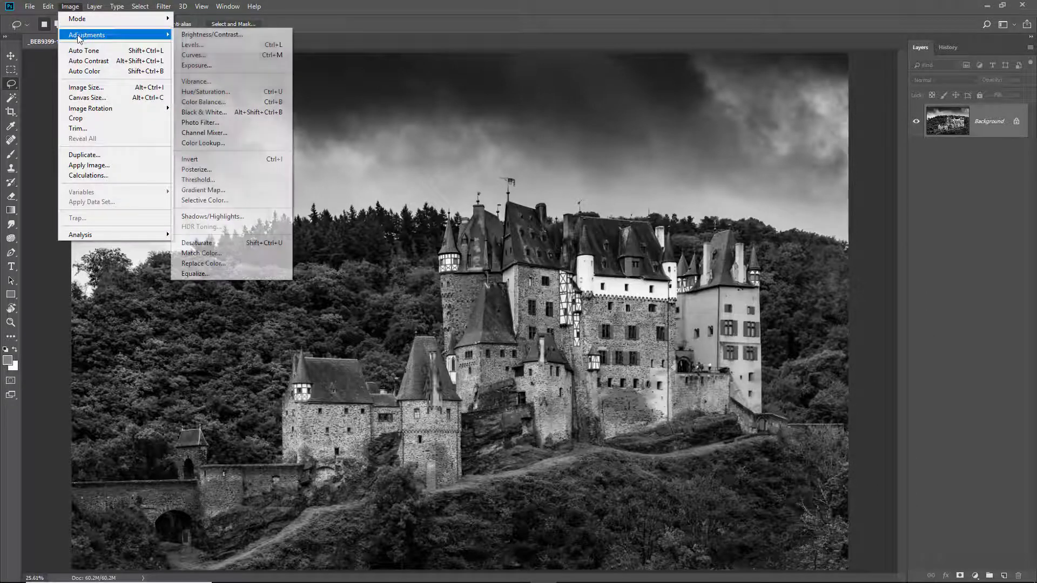
left_click(200, 47)
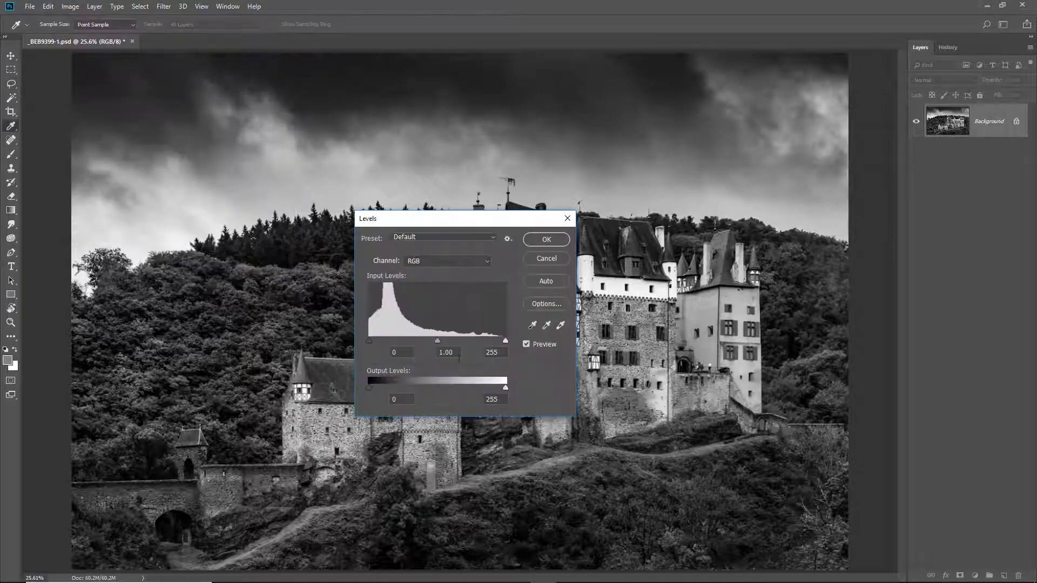
left_click_drag(439, 343, 448, 342)
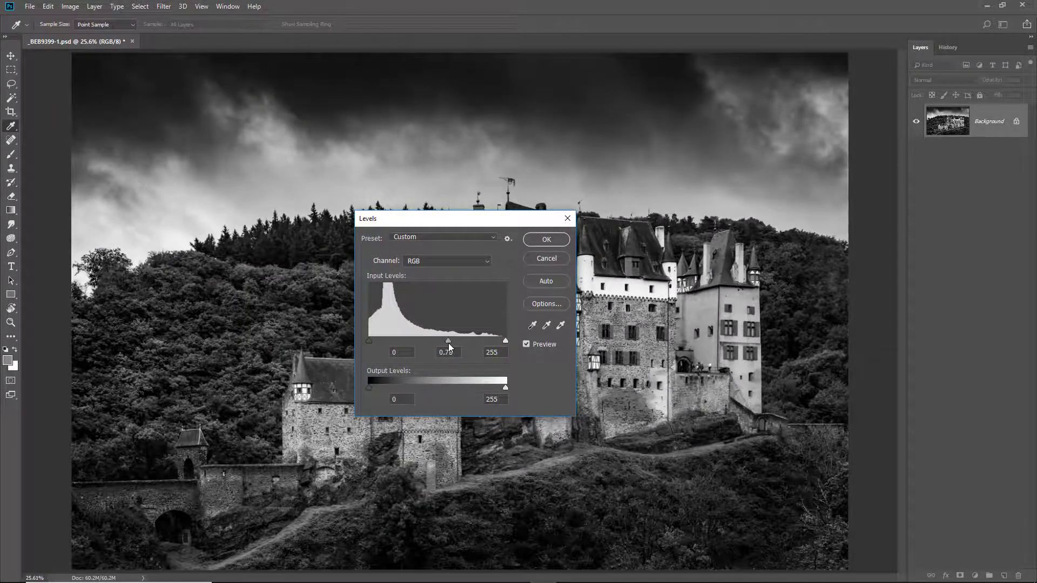
left_click(526, 346)
left_click(526, 346)
left_click(551, 241)
key("l")
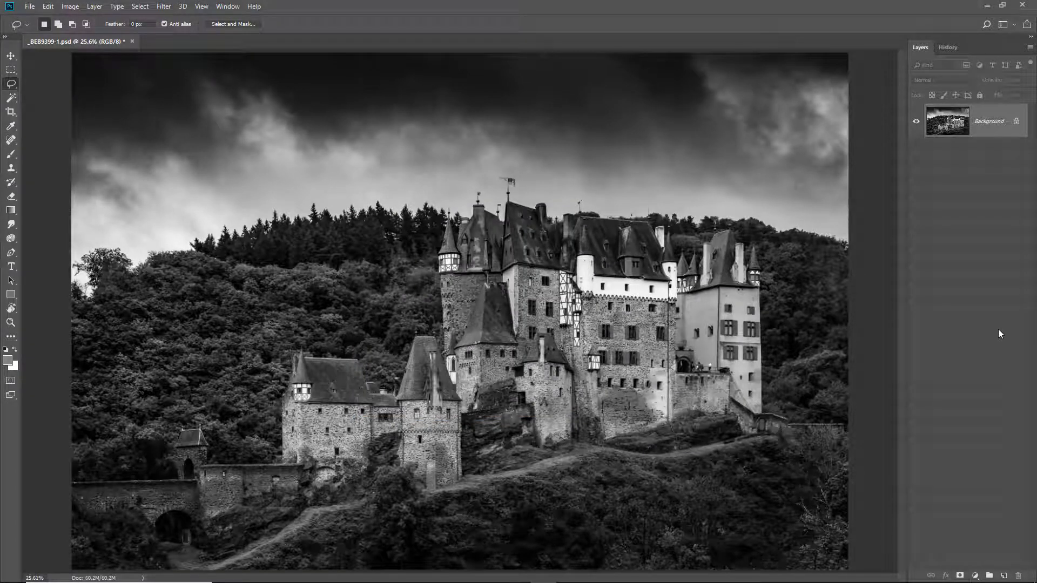
key("ctrl+shift+d")
- Burn the bright sky above the trees near the left edge, using the Highlights range at 5% exposure
left_click(13, 240)
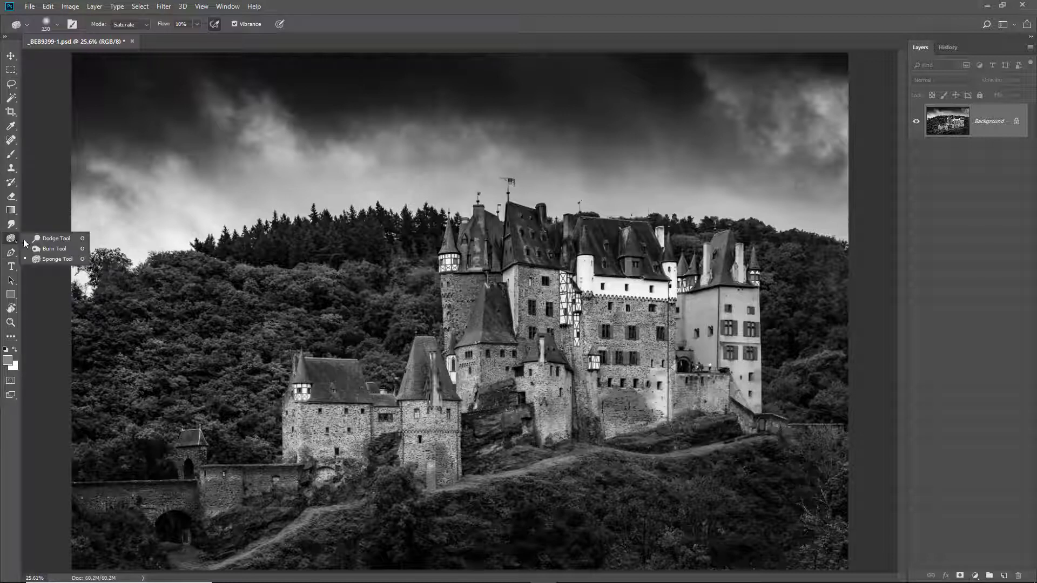
left_click(47, 250)
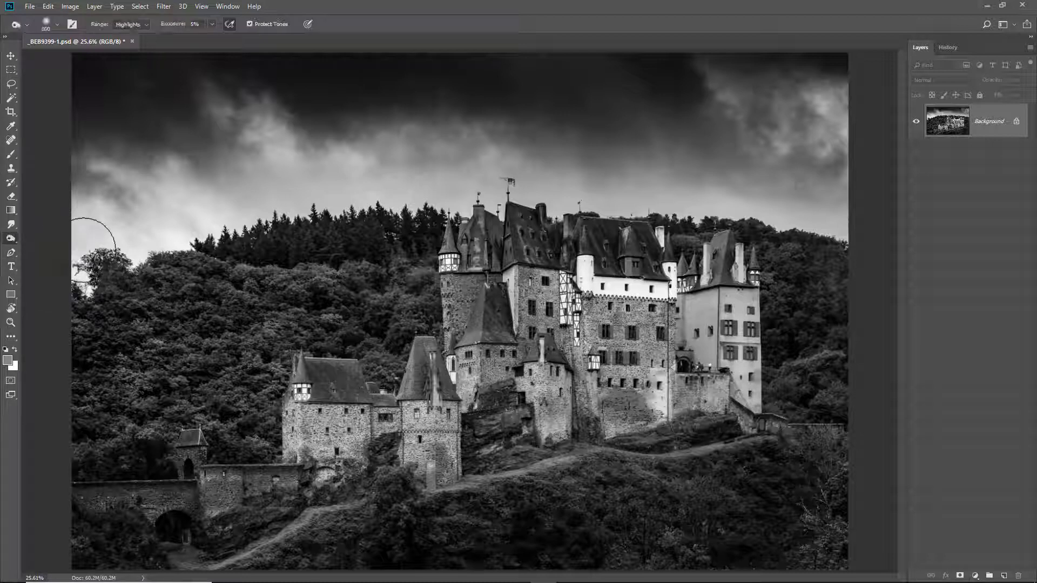
mouse_move(96, 199)
left_mouse_down()
mouse_move(131, 199)
mouse_move(123, 221)
left_mouse_up()
- Switch the Burn tool to Shadows at 10% exposure and darken the clouds in the sky's upper-left area
left_click(147, 25)
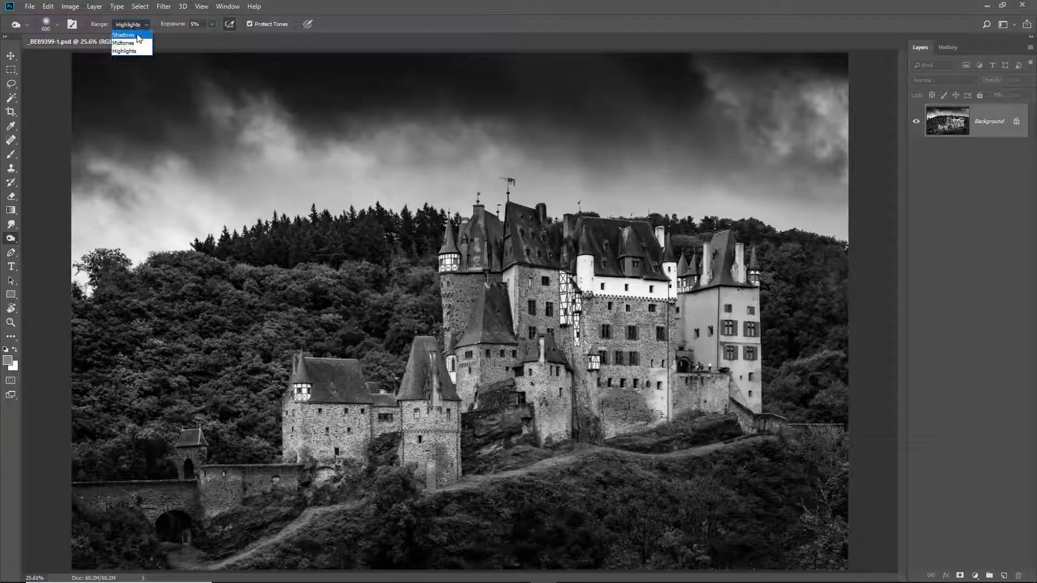
left_click(199, 24)
key("Return")
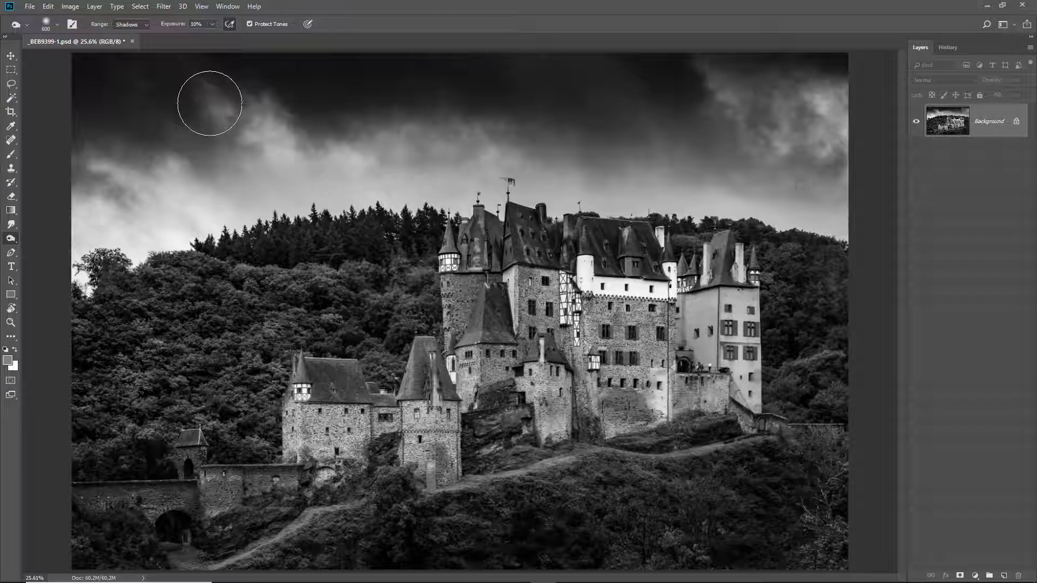
left_click_drag(209, 103, 210, 75)
- Lower the Burn exposure to 5% and darken the shadows along the image's lower edge and left side
left_click(175, 24)
type("05")
key("Return")
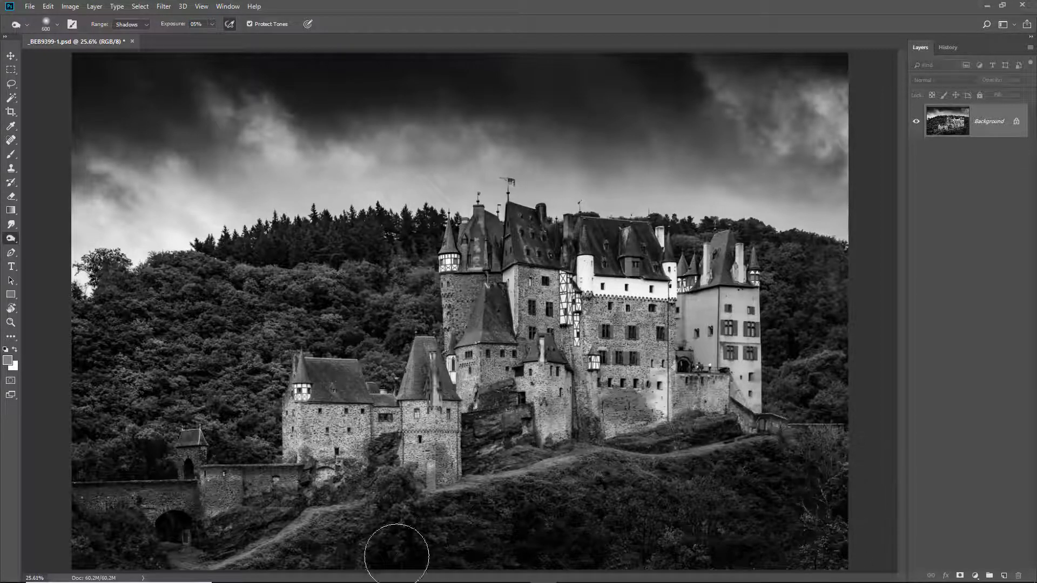
mouse_move(246, 565)
left_mouse_down()
mouse_move(202, 582)
mouse_move(62, 550)
mouse_move(97, 544)
left_mouse_up()
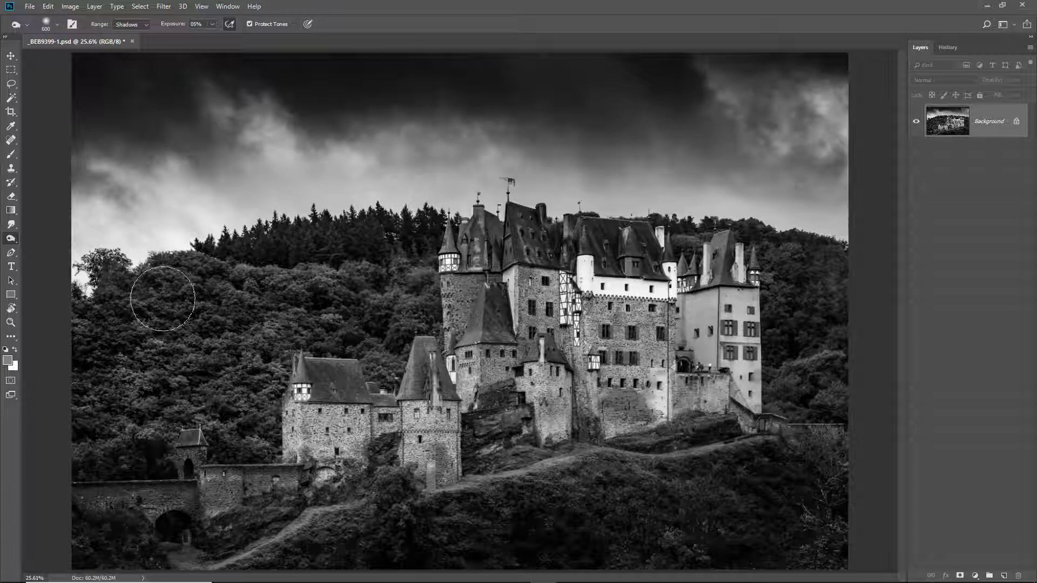
mouse_move(71, 130)
left_mouse_down()
mouse_move(204, 52)
mouse_move(36, 98)
mouse_move(192, 78)
mouse_move(174, 107)
mouse_move(8, 170)
mouse_move(78, 99)
mouse_move(175, 76)
mouse_move(640, 66)
mouse_move(526, 72)
mouse_move(693, 156)
mouse_move(533, 81)
mouse_move(864, 60)
mouse_move(623, 77)
mouse_move(297, 51)
mouse_move(18, 105)
mouse_move(171, 128)
mouse_move(30, 271)
mouse_move(72, 442)
mouse_move(142, 456)
mouse_move(113, 486)
mouse_move(106, 331)
left_mouse_up()
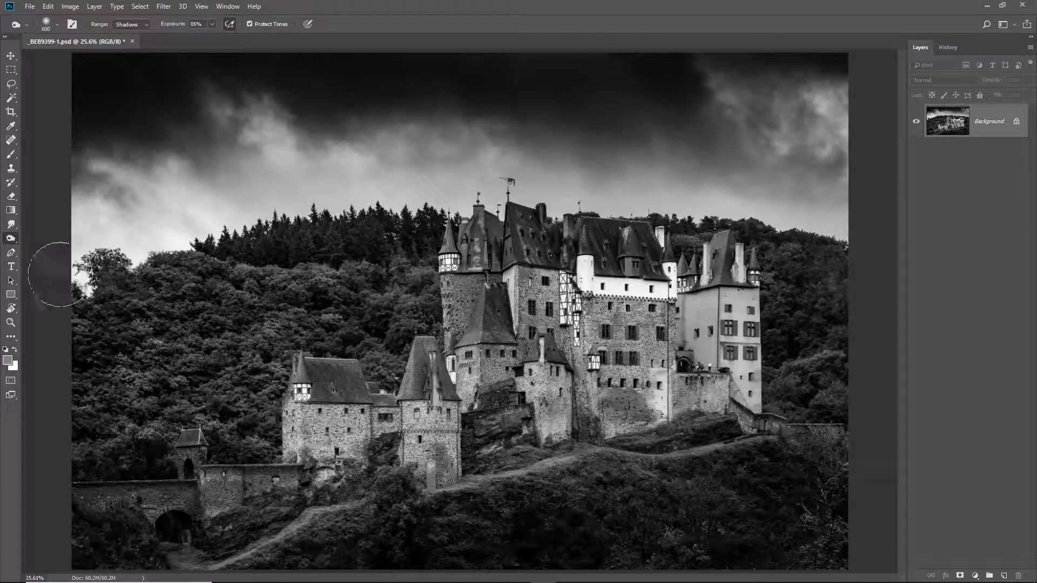
- Brighten the grassy path below the main castle walls using the Dodge tool, Midtones range at 10% exposure, with a 50 px brush
right_click(17, 244)
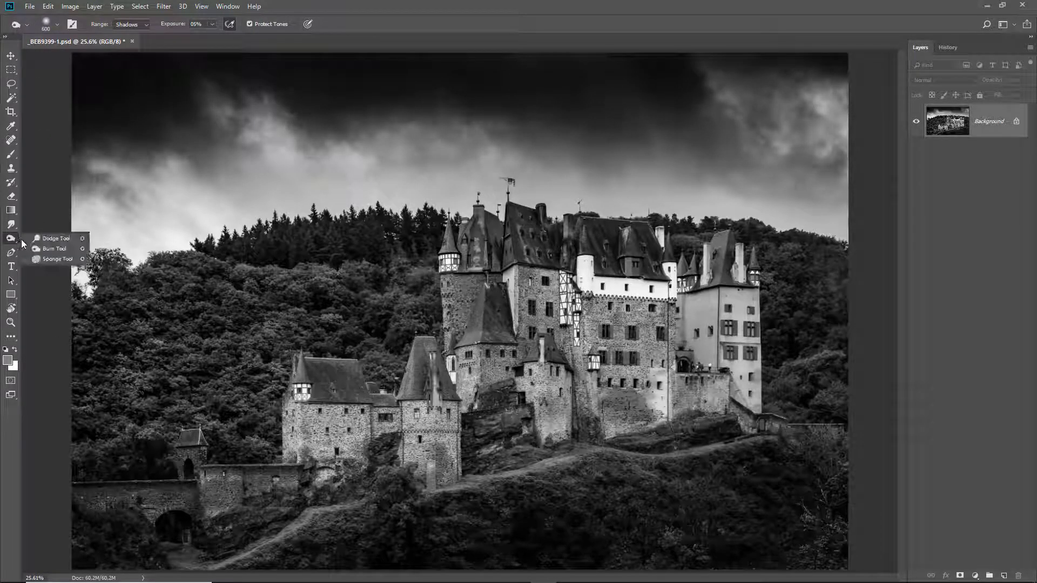
left_click(52, 238)
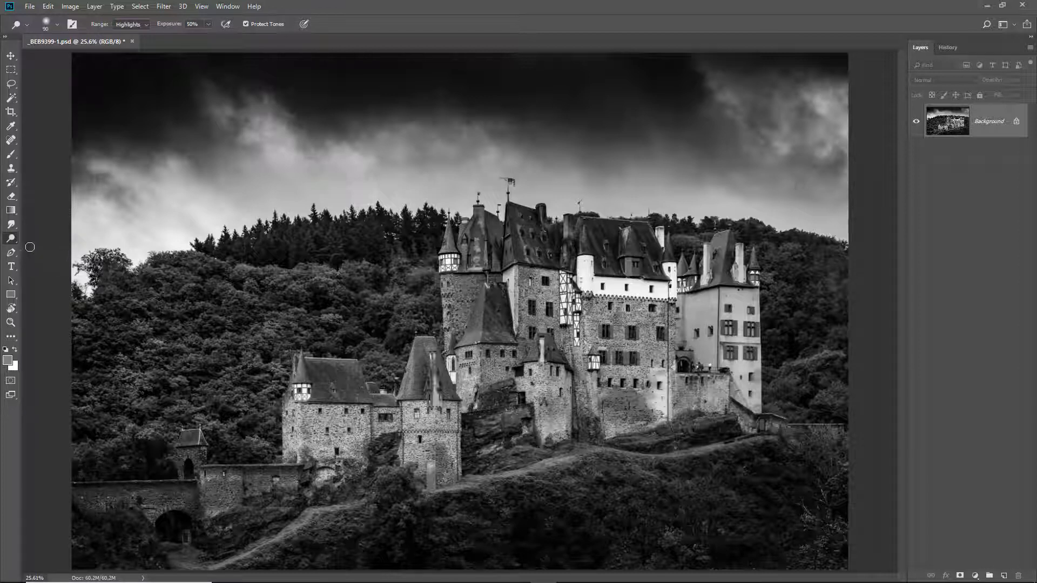
left_click(142, 24)
left_click(125, 39)
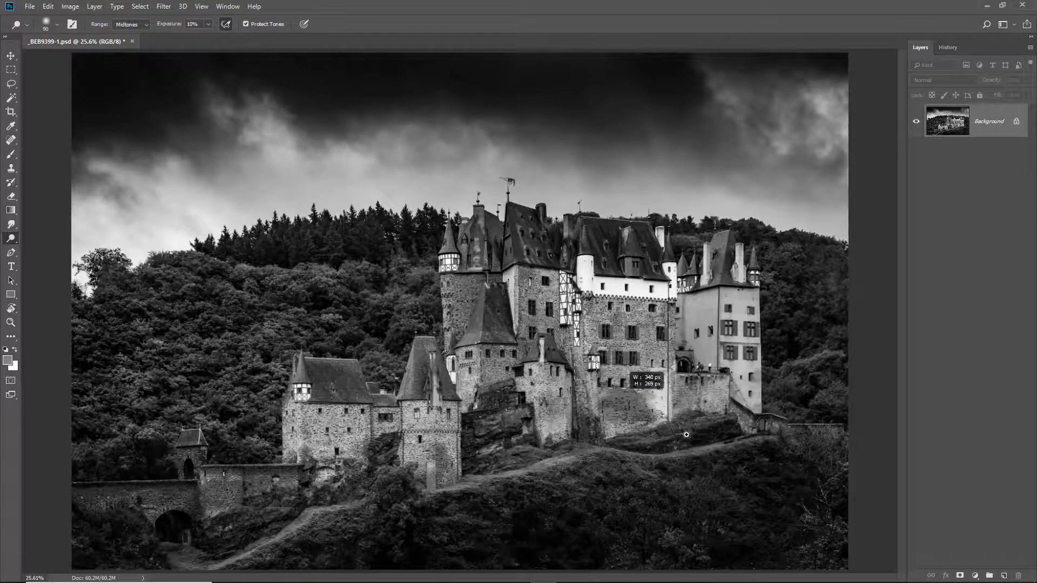
left_click_drag(594, 398, 835, 482)
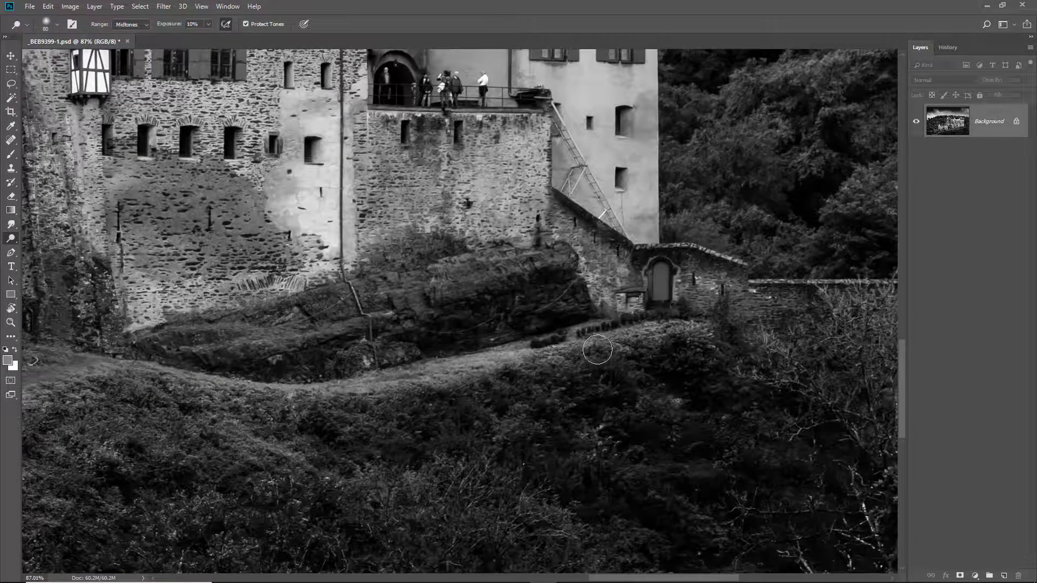
left_click_drag(231, 405, 690, 342)
key("bracketleft")
key("bracketleft")
key("bracketleft")
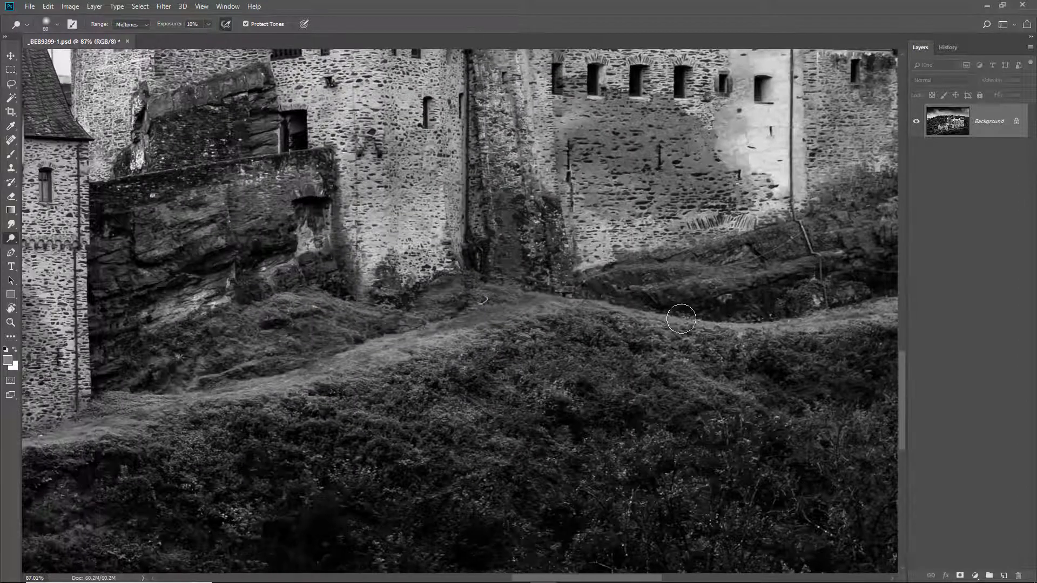
mouse_move(558, 300)
left_mouse_down()
mouse_move(527, 292)
mouse_move(432, 326)
mouse_move(511, 319)
mouse_move(448, 343)
mouse_move(431, 337)
mouse_move(198, 384)
mouse_move(137, 415)
mouse_move(230, 400)
mouse_move(173, 401)
mouse_move(142, 418)
mouse_move(258, 381)
left_mouse_up()
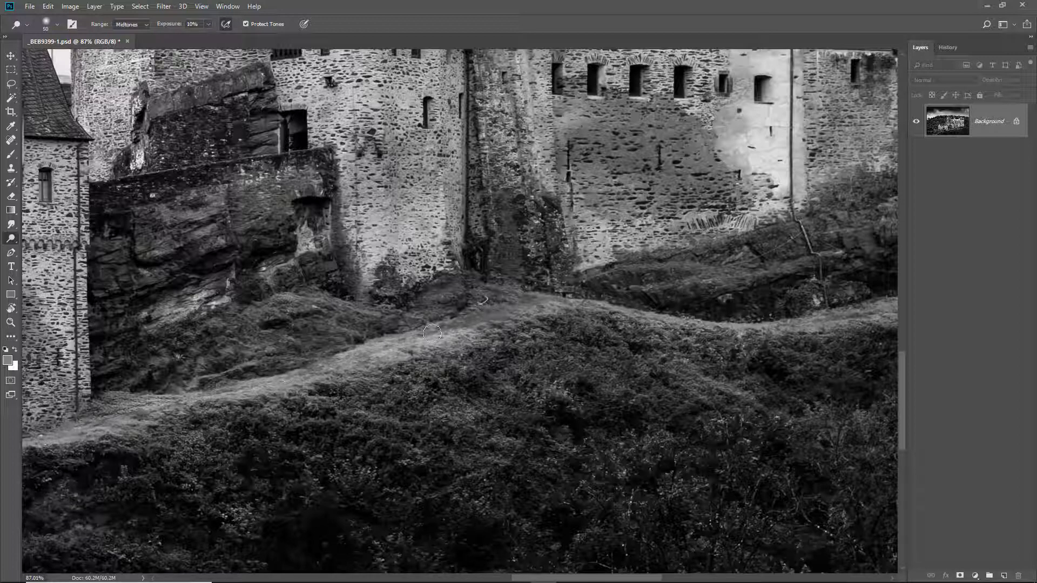
left_click_drag(188, 421, 468, 355)
- Continue dodging the path beside the large bush below the smaller front towers
left_click_drag(397, 358, 687, 324)
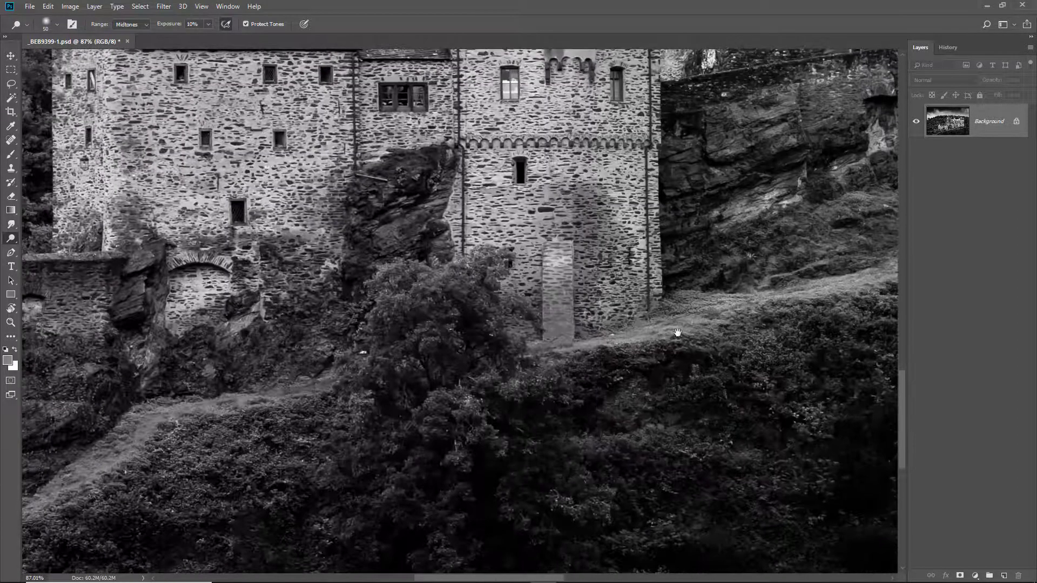
mouse_move(309, 386)
left_mouse_down()
mouse_move(170, 397)
mouse_move(295, 395)
mouse_move(274, 404)
mouse_move(176, 424)
mouse_move(427, 313)
mouse_move(540, 289)
mouse_move(483, 308)
mouse_move(236, 440)
mouse_move(146, 454)
mouse_move(41, 433)
mouse_move(80, 453)
mouse_move(168, 433)
mouse_move(162, 446)
mouse_move(354, 397)
mouse_move(225, 438)
mouse_move(502, 287)
mouse_move(318, 376)
left_mouse_up()
key("ctrl+0")
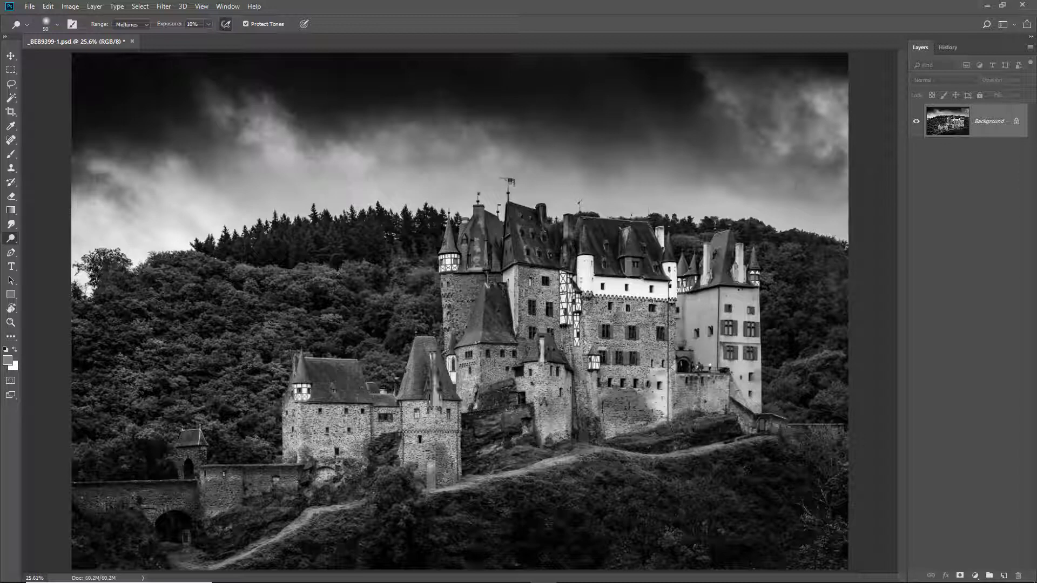
- Burn the castle's bright white walls and timbered turrets using the Highlights range at 5% exposure with a 200 px brush
right_click(18, 246)
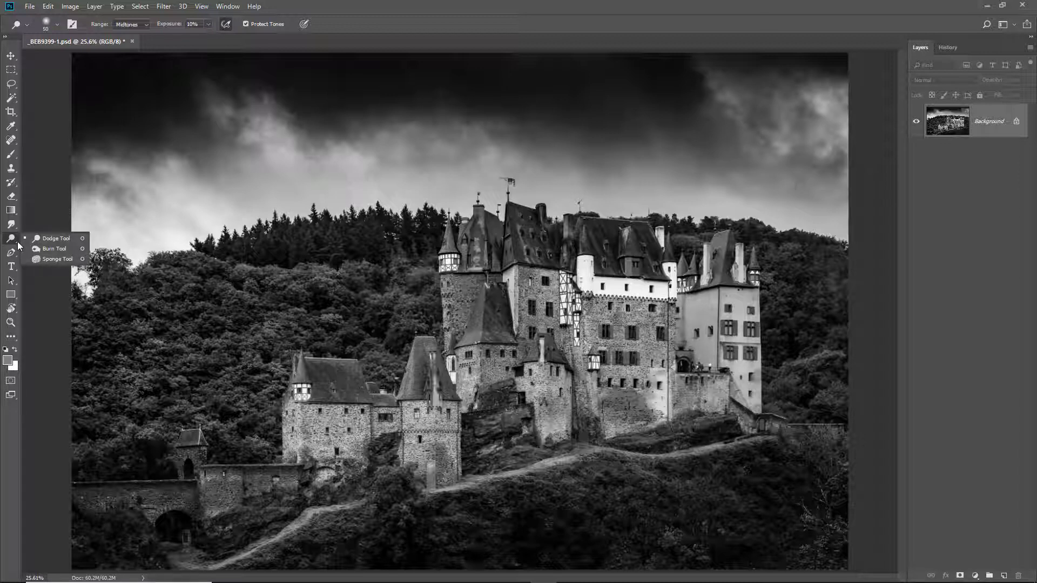
left_click(54, 249)
left_click(142, 25)
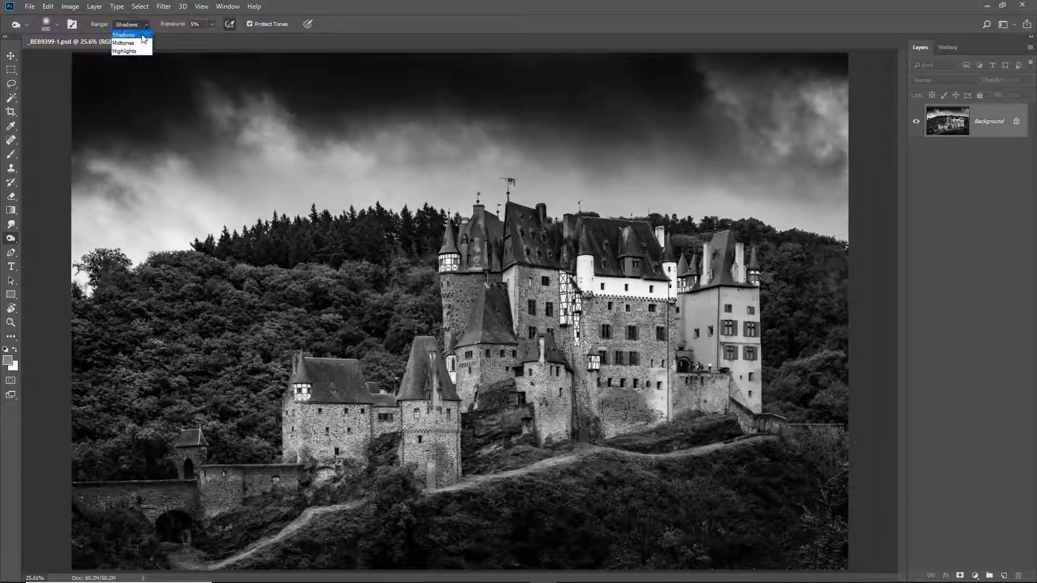
left_click(135, 51)
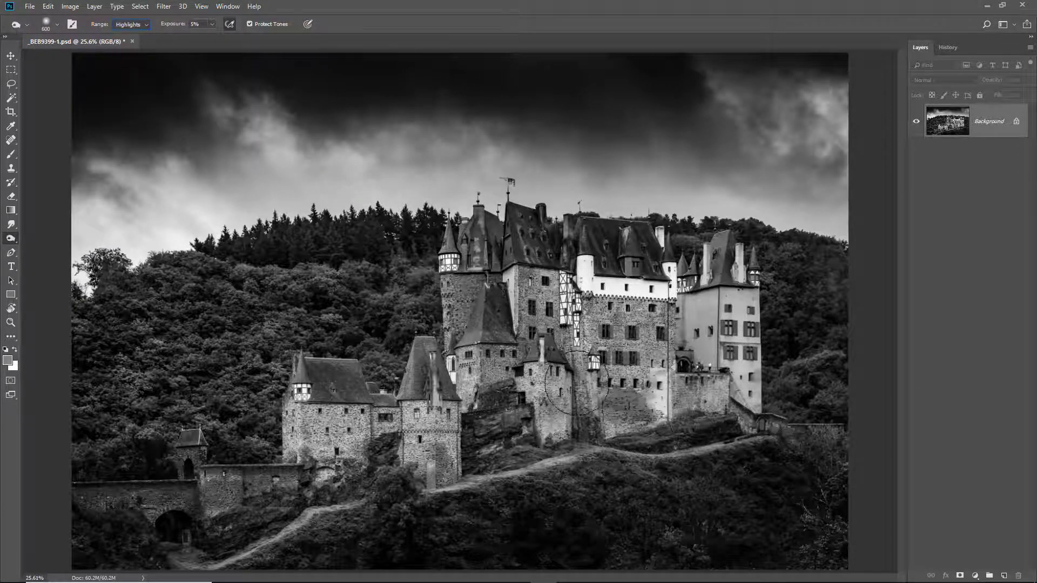
left_click_drag(384, 151, 625, 213)
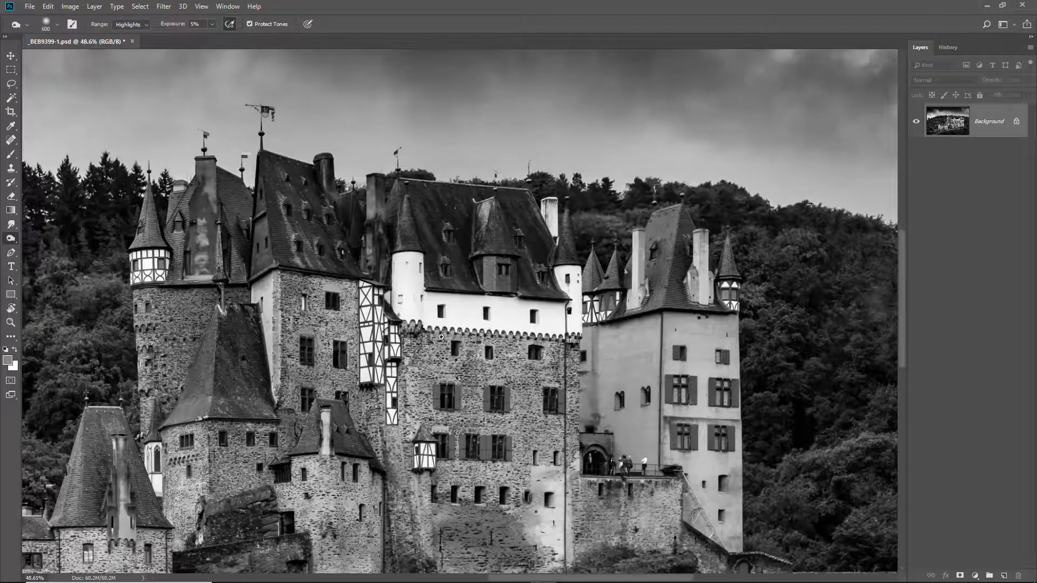
key("bracketleft")
key("bracketleft")
key("bracketleft")
key("bracketleft")
key("bracketleft")
mouse_move(413, 249)
left_mouse_down()
mouse_move(415, 309)
mouse_move(510, 335)
mouse_move(470, 307)
mouse_move(585, 326)
mouse_move(423, 311)
mouse_move(394, 249)
mouse_move(420, 276)
mouse_move(589, 294)
mouse_move(577, 279)
mouse_move(563, 303)
mouse_move(560, 227)
mouse_move(547, 241)
mouse_move(603, 338)
mouse_move(426, 357)
mouse_move(378, 310)
mouse_move(367, 389)
mouse_move(312, 327)
left_mouse_up()
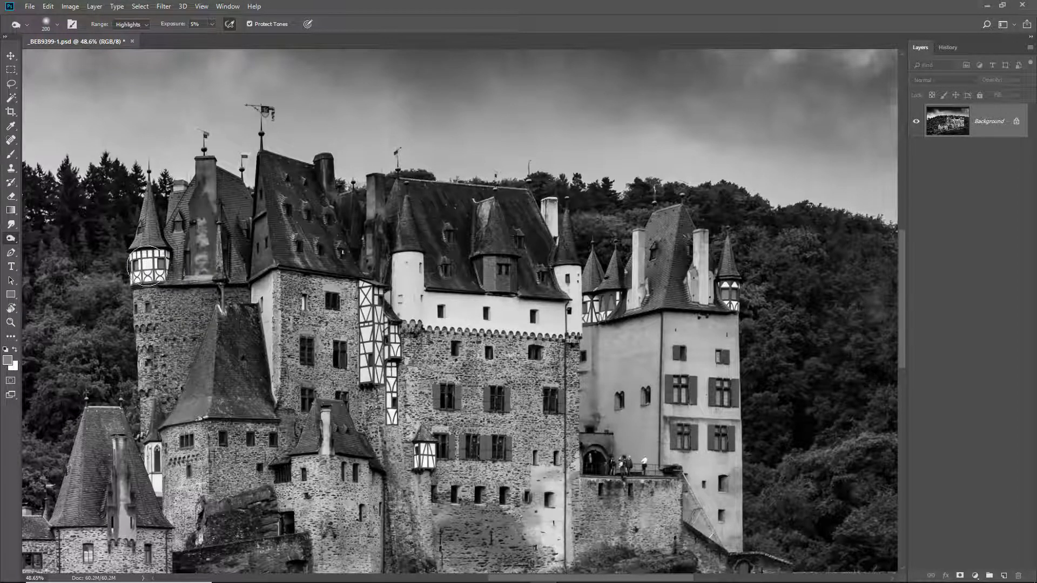
mouse_move(148, 274)
left_mouse_down()
mouse_move(620, 305)
mouse_move(643, 281)
mouse_move(564, 317)
mouse_move(702, 282)
mouse_move(652, 388)
mouse_move(485, 361)
mouse_move(504, 312)
mouse_move(537, 312)
mouse_move(526, 331)
mouse_move(551, 322)
mouse_move(397, 276)
mouse_move(387, 472)
mouse_move(413, 452)
left_mouse_up()
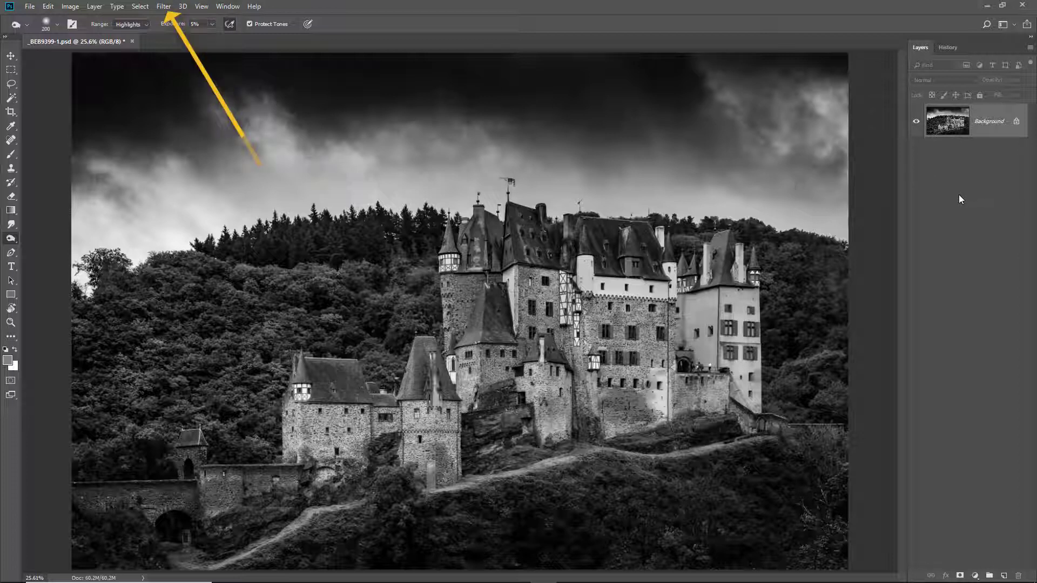
- Open the image in Silver Efex Pro 2, try preset 005 High Structure (harsh), and settle on 006 High Structure (smooth)
left_click(163, 7)
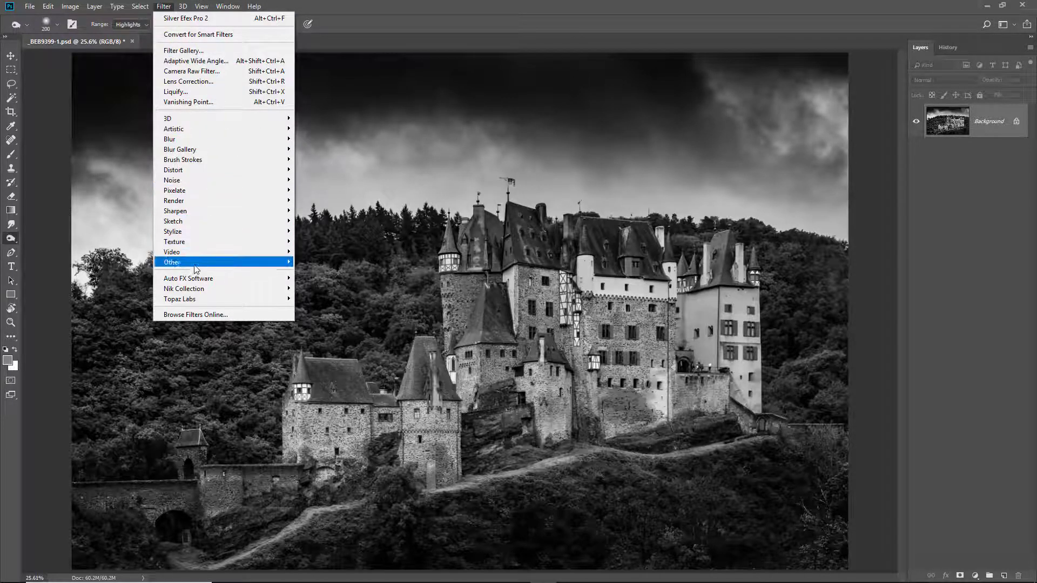
mouse_move(195, 294)
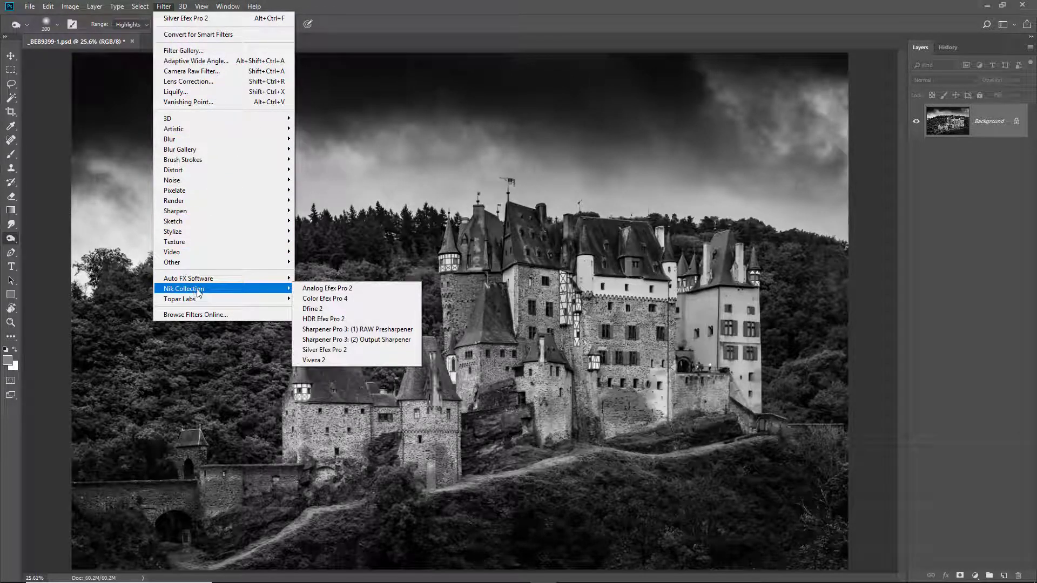
left_click(335, 350)
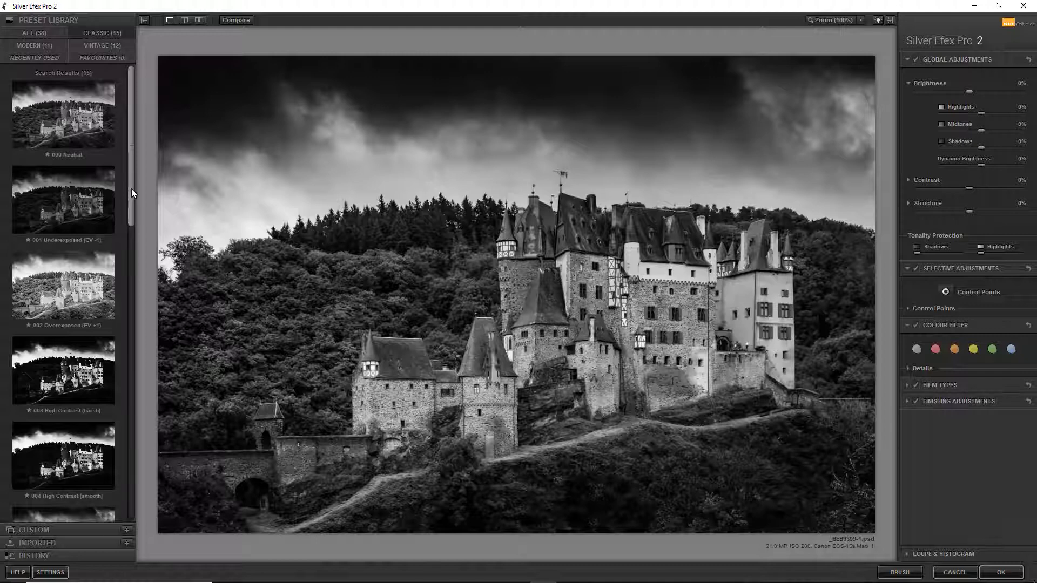
left_click_drag(132, 189, 131, 280)
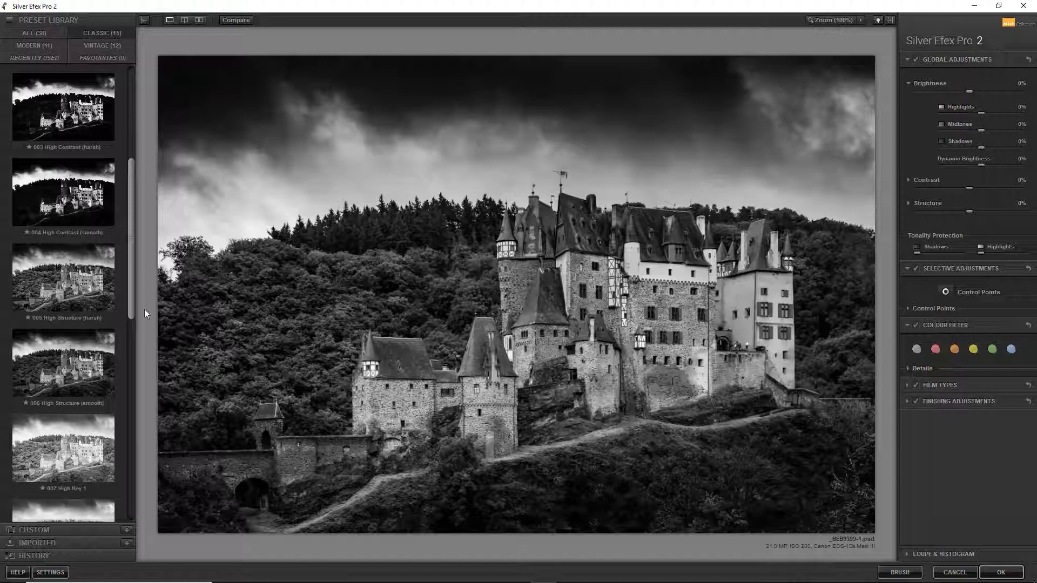
left_click(72, 286)
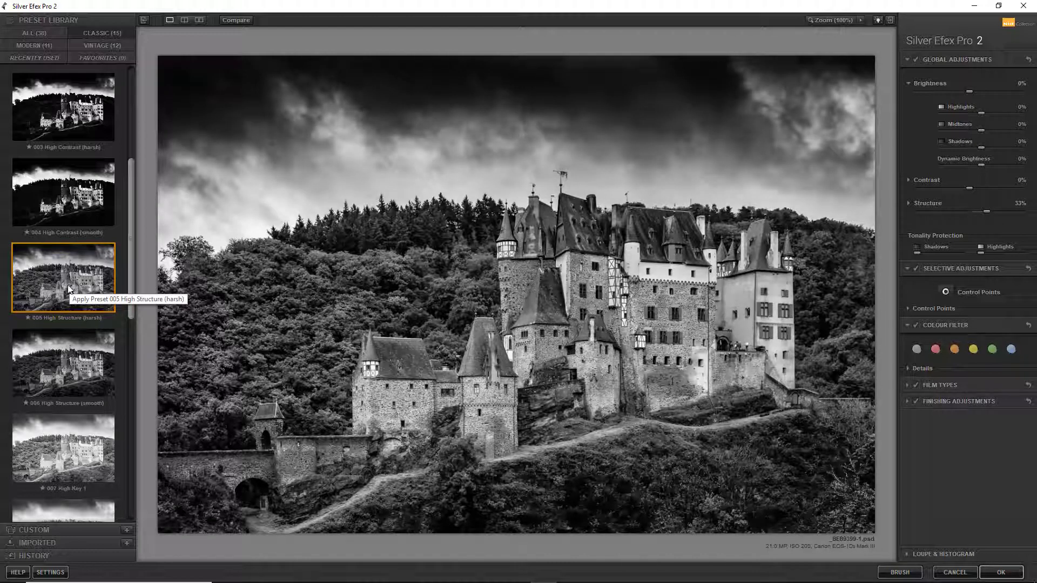
left_click(68, 368)
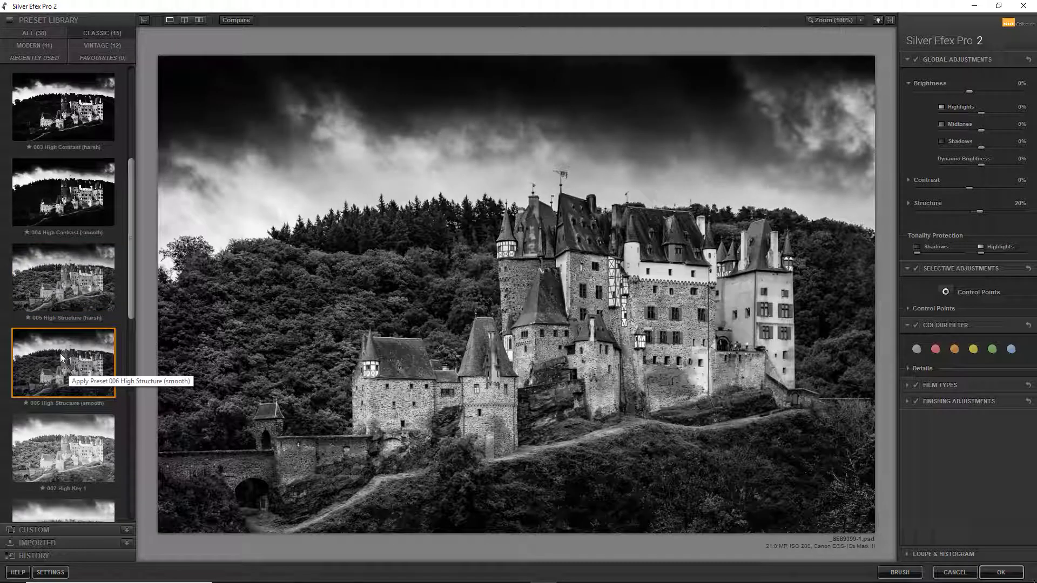
- Compare the High Structure (smooth) result with the original image several times and apply the filter
left_click(235, 21)
left_click(234, 23)
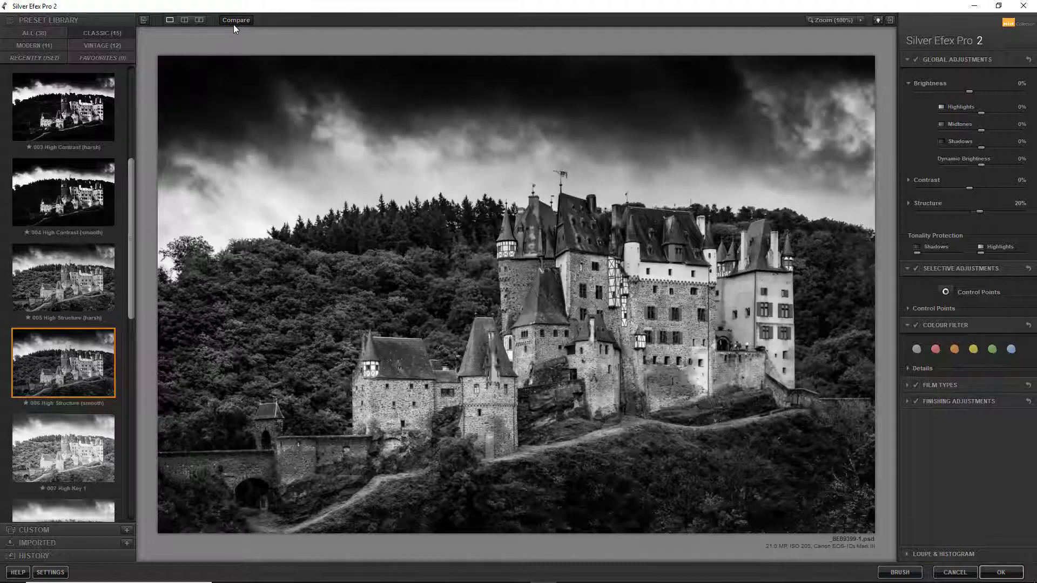
left_click(234, 24)
left_click(234, 24)
left_click(233, 21)
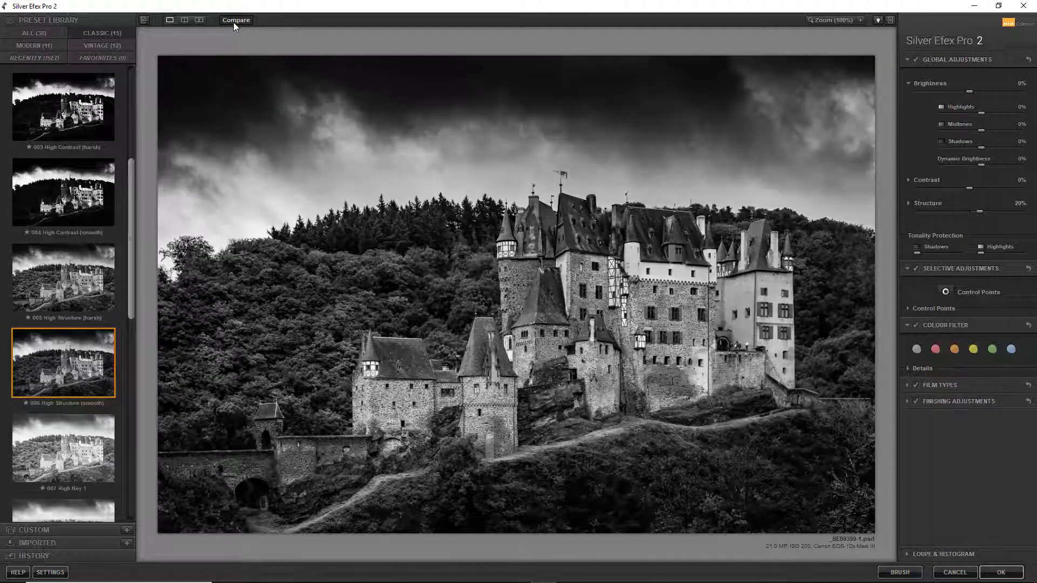
left_click(234, 22)
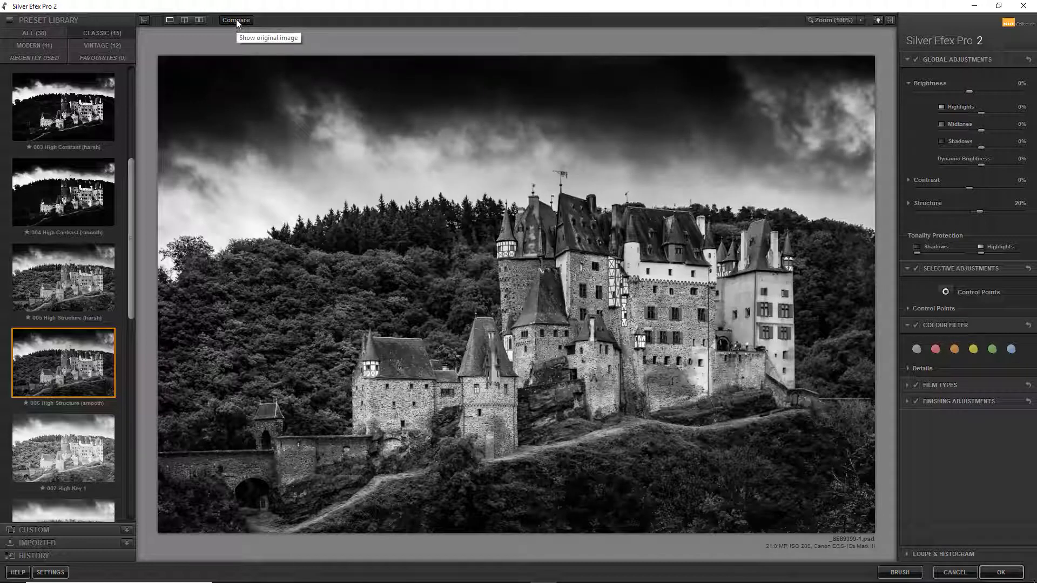
left_click(235, 21)
left_click(236, 20)
left_click(236, 19)
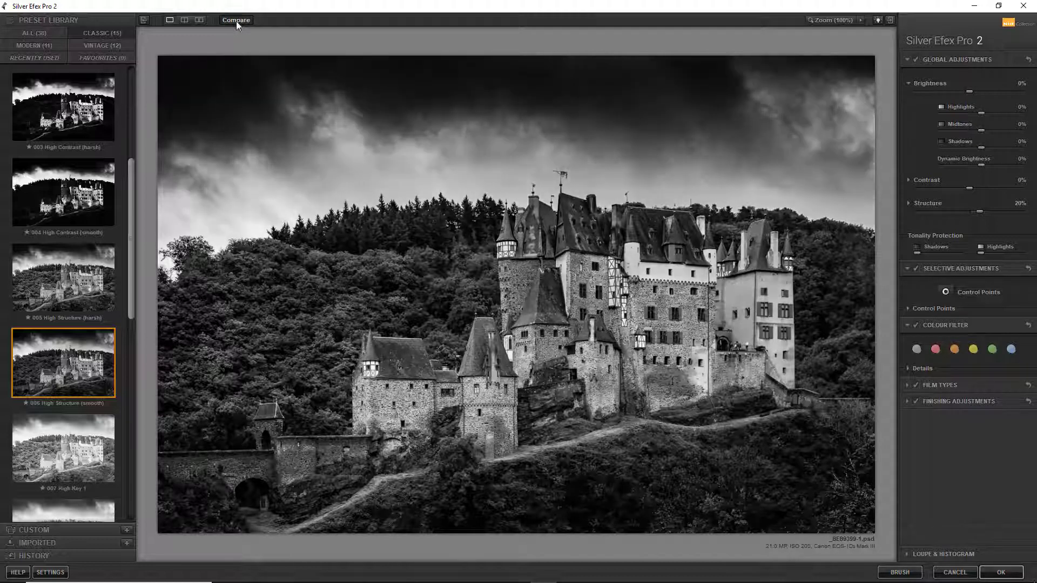
left_click(235, 21)
left_click(237, 21)
left_click(237, 22)
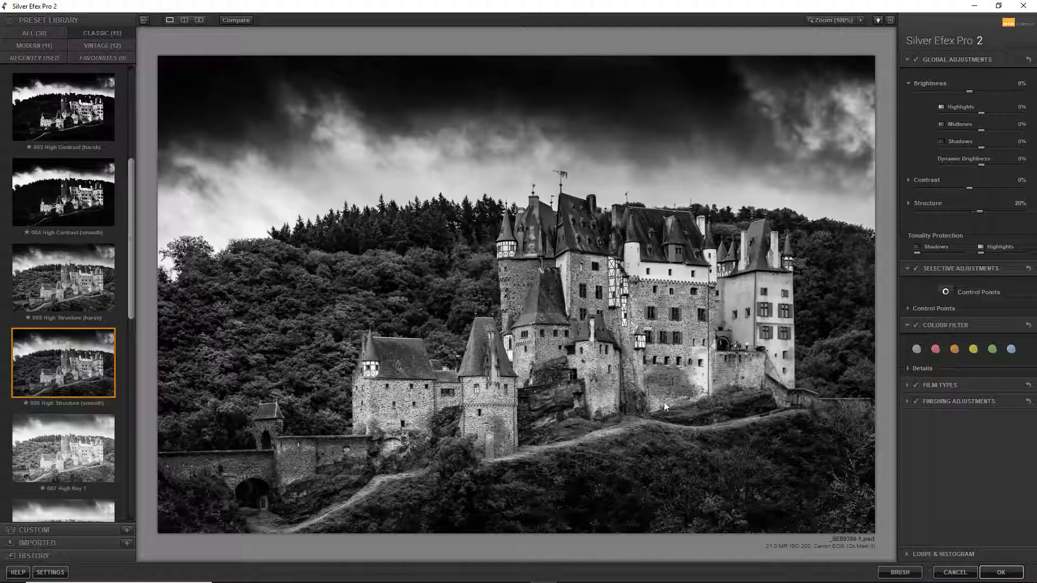
left_click(1005, 571)
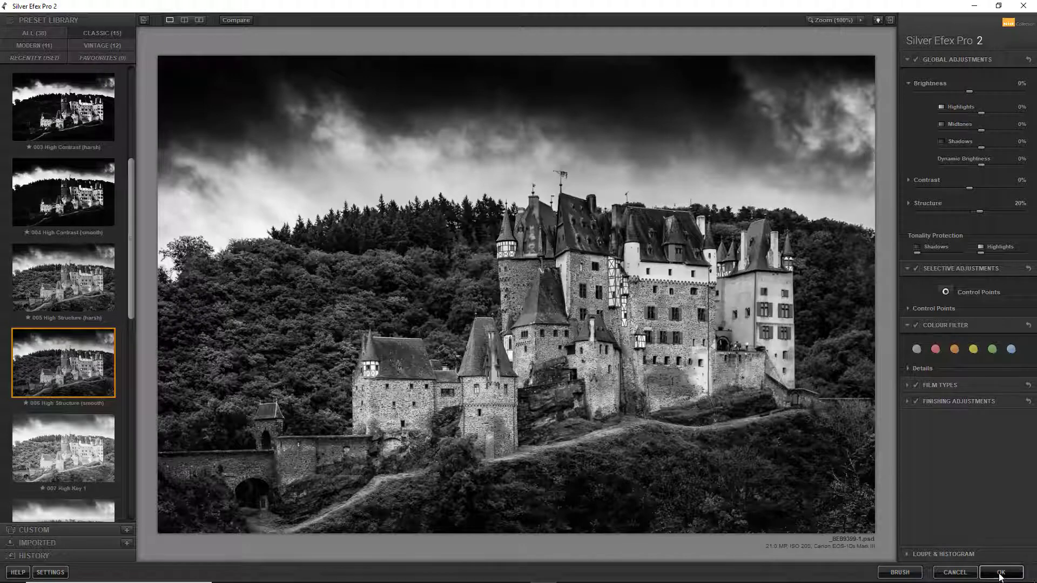